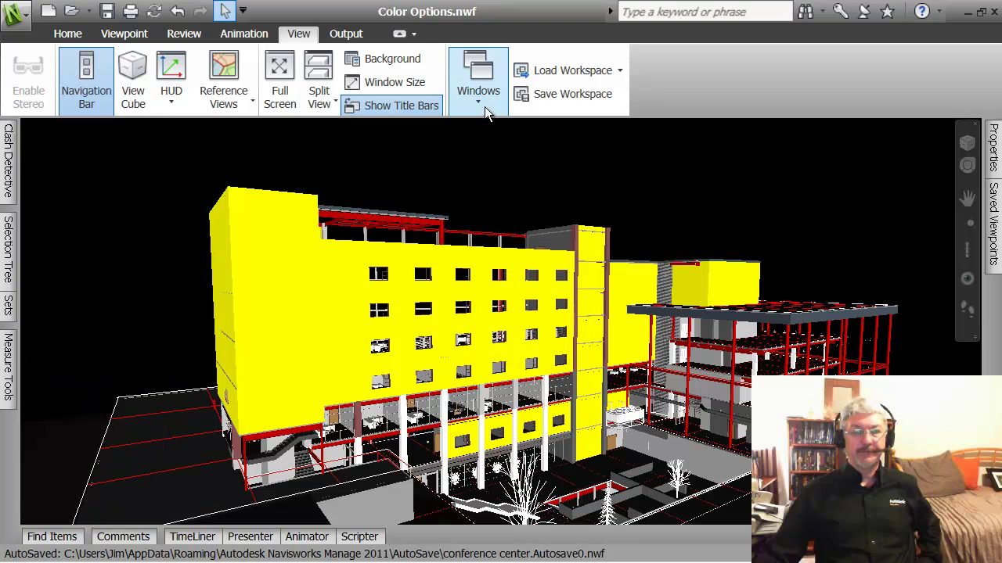
- Turn the display of the Clash Detective window off and back on
click(482, 104)
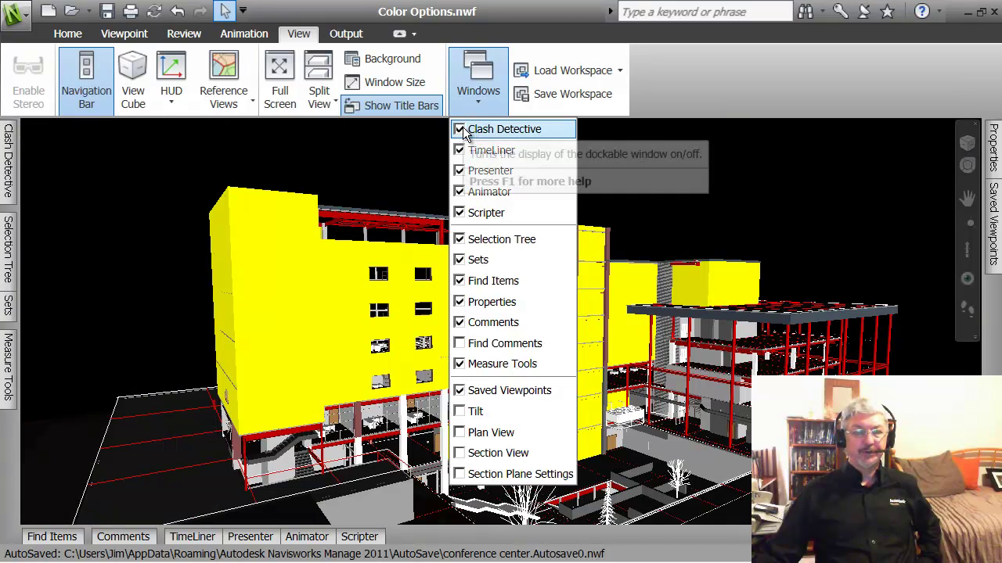
click(463, 129)
mouse_move(8, 156)
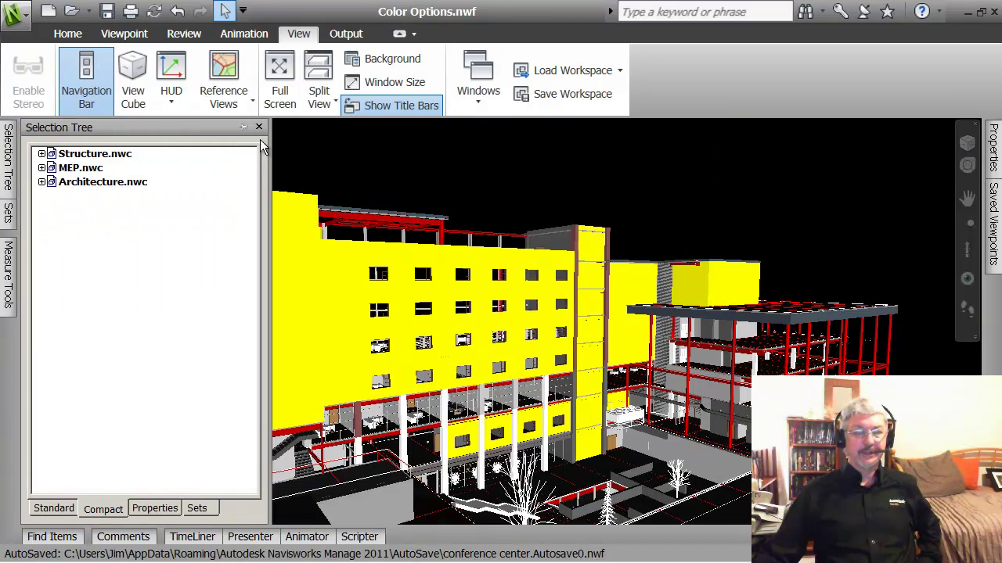
click(478, 104)
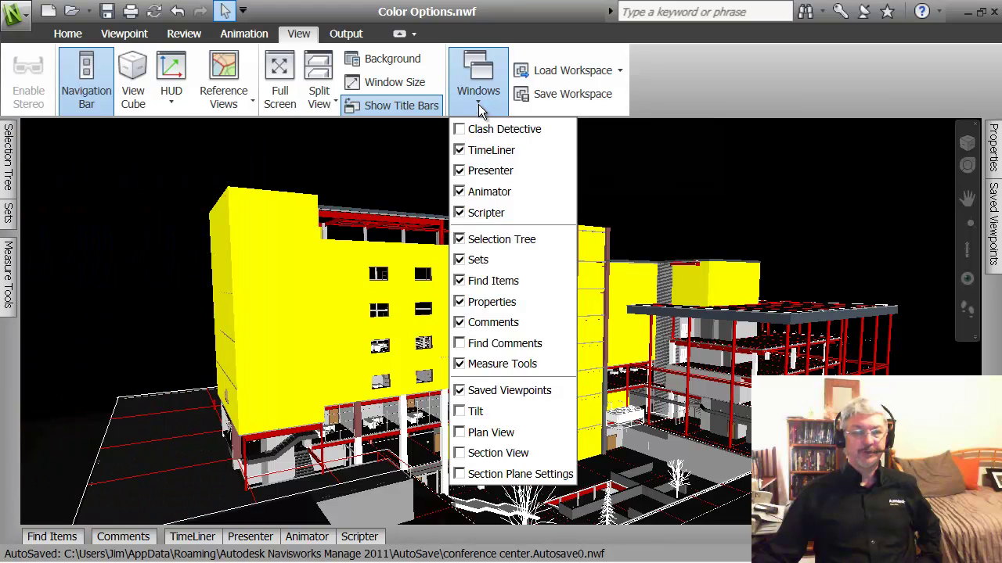
click(466, 131)
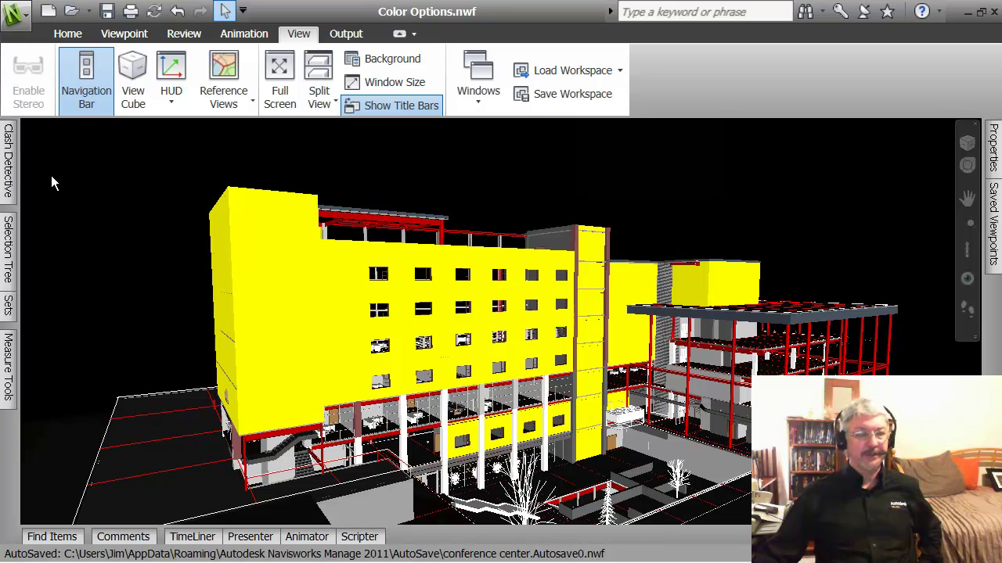
- Open the Clash Detective window and pin it so it stays docked beside the model
mouse_move(12, 192)
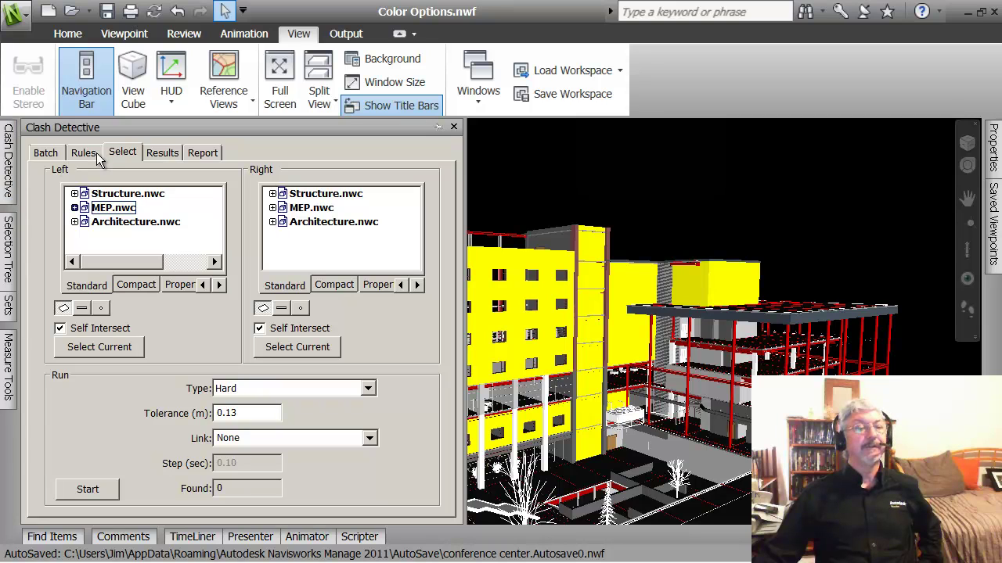
click(439, 127)
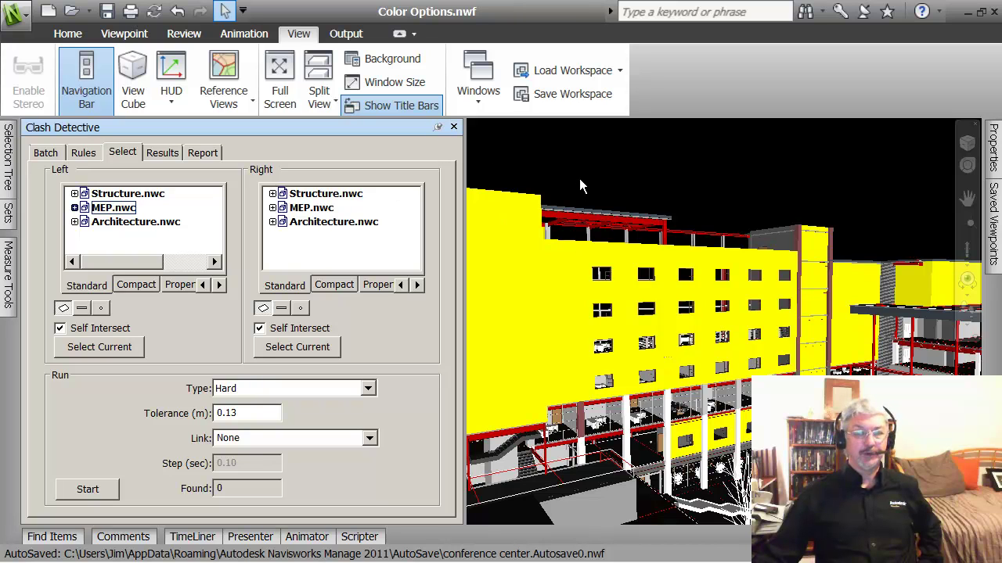
scroll(586, 178, down, 2)
scroll(595, 180, down, 3)
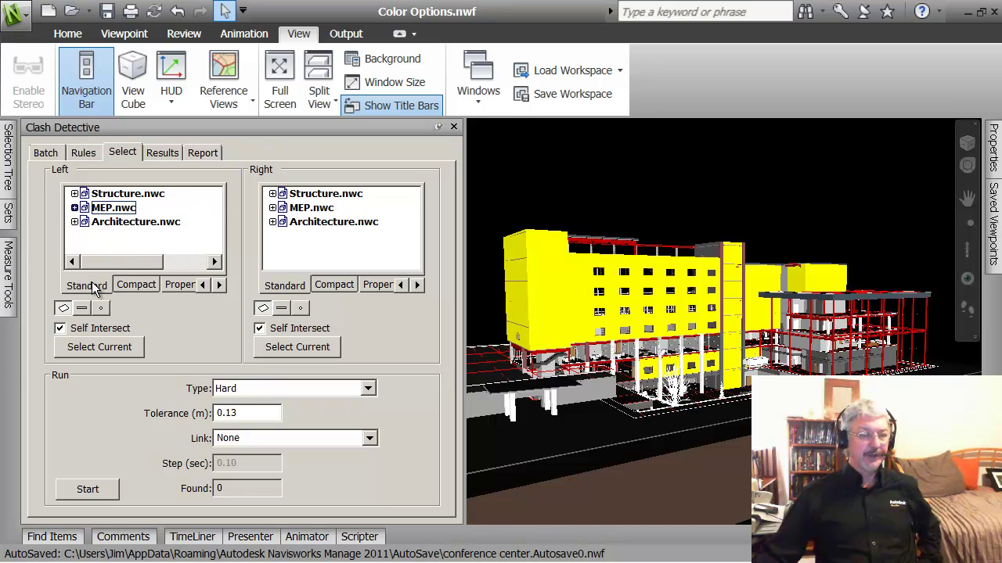
- Widen the Clash Detective window and choose the Supply Air System set as the Left selection of the clash test
click(137, 285)
click(177, 285)
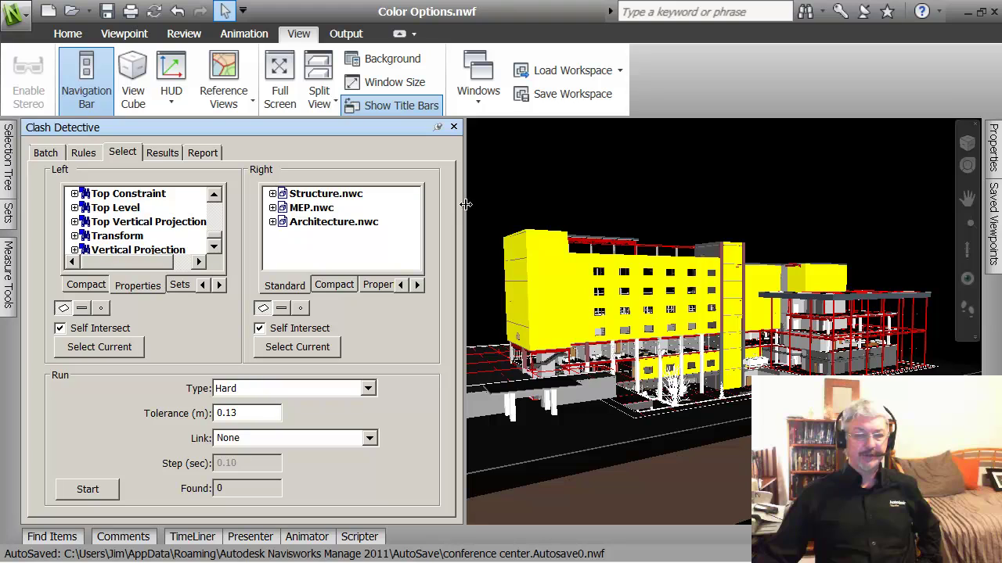
drag(465, 204, 593, 204)
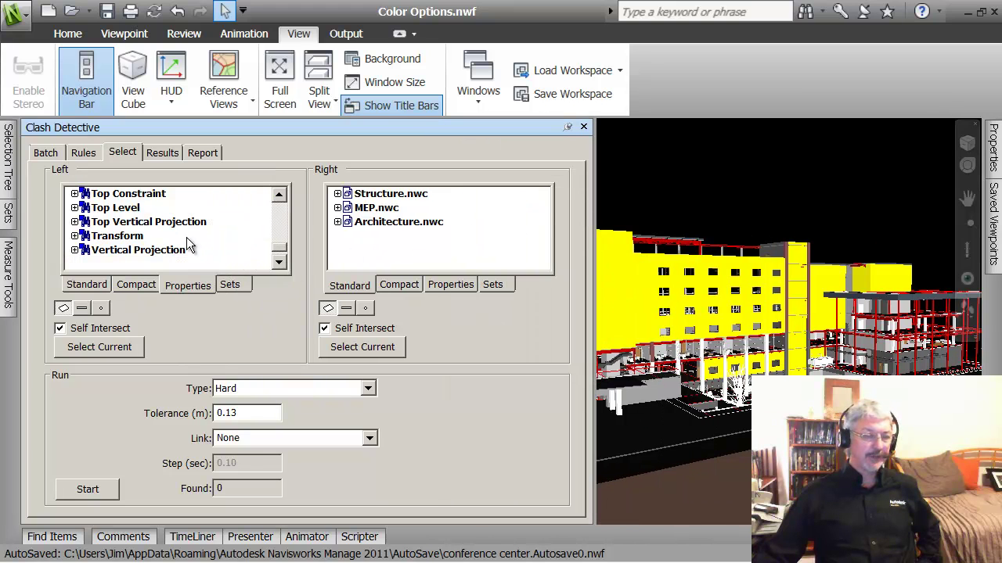
click(230, 285)
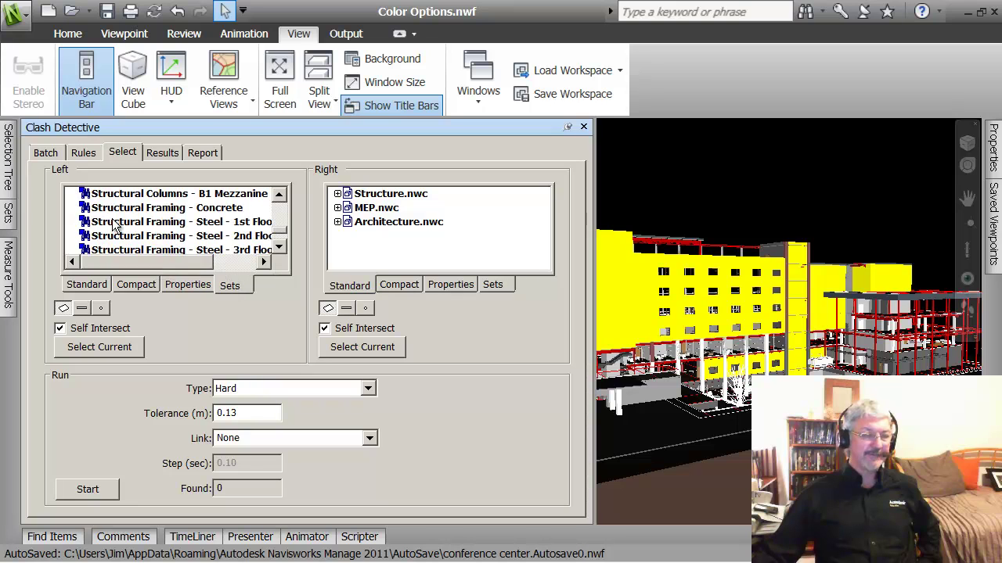
drag(282, 232, 282, 200)
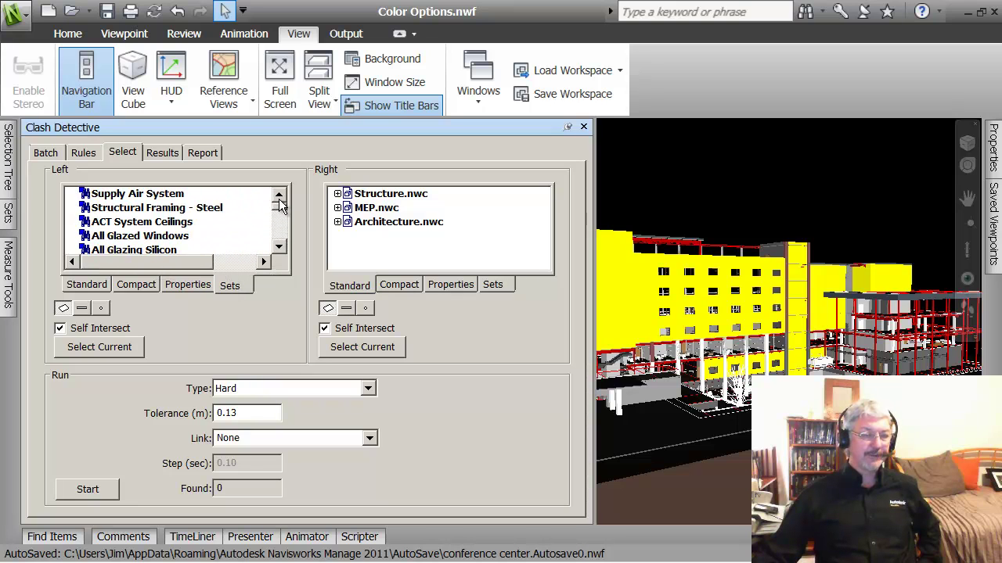
click(139, 196)
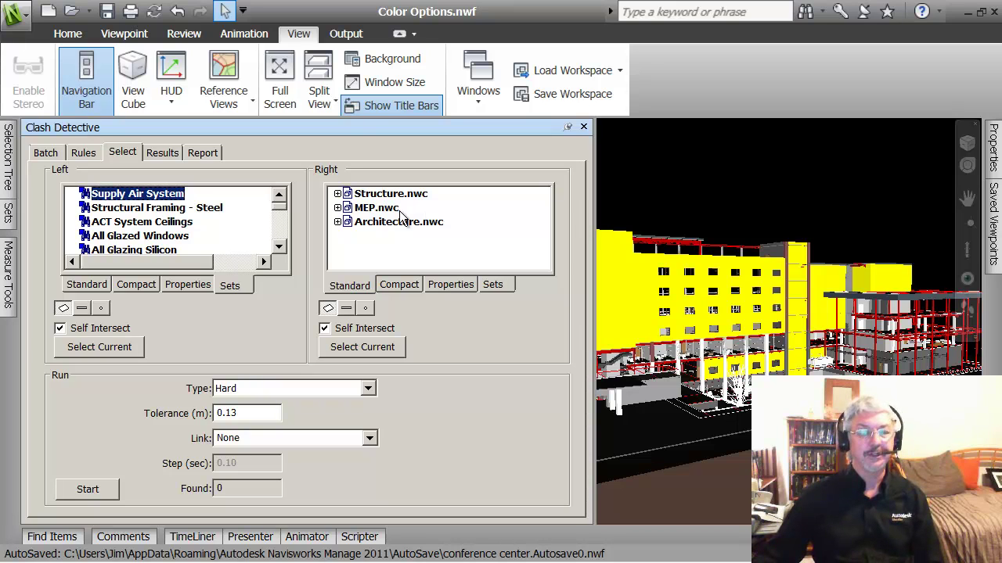
- List the sets for the Right selection and look through the structural column and steel framing sets up to the Roof
click(491, 286)
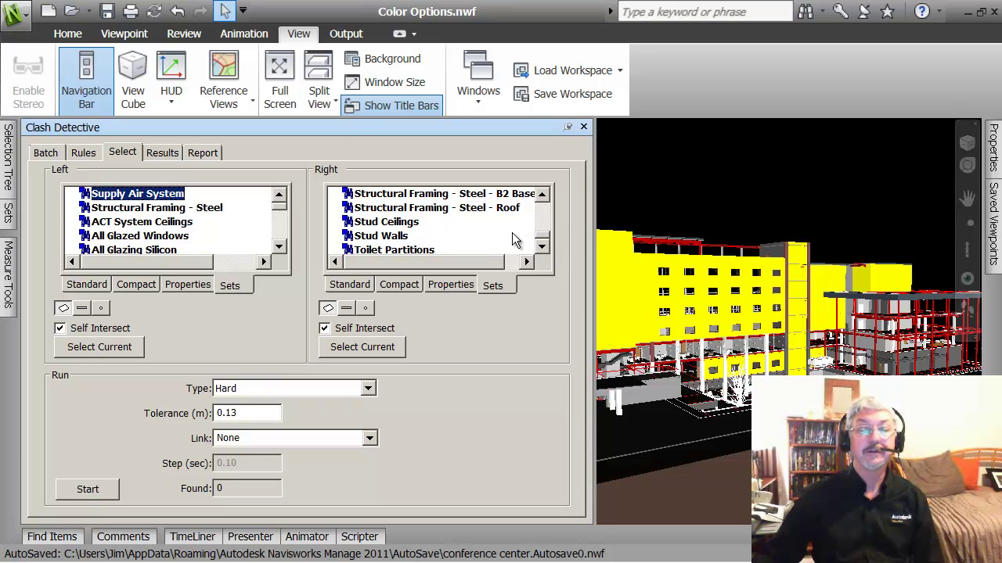
drag(545, 239, 545, 229)
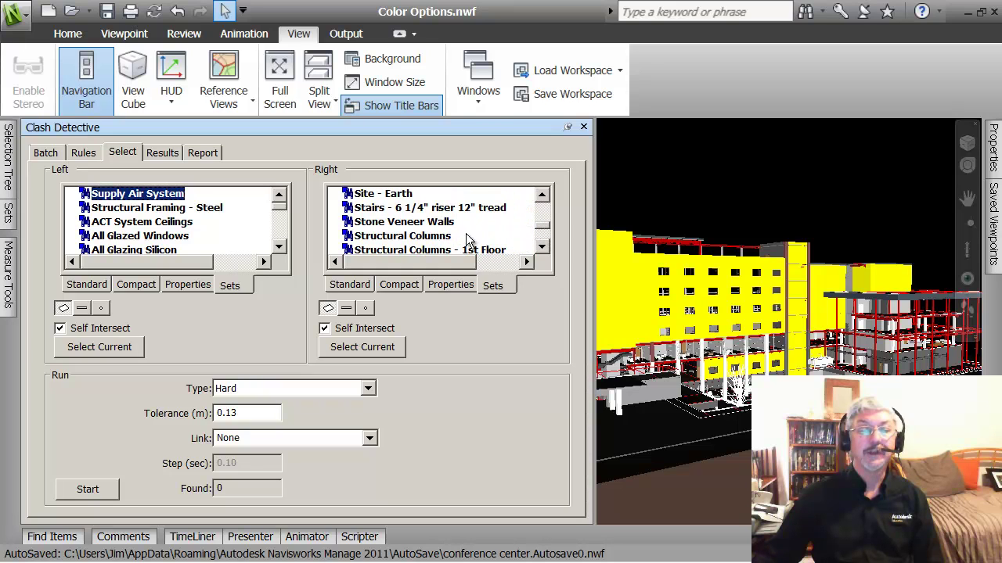
click(545, 249)
click(545, 249)
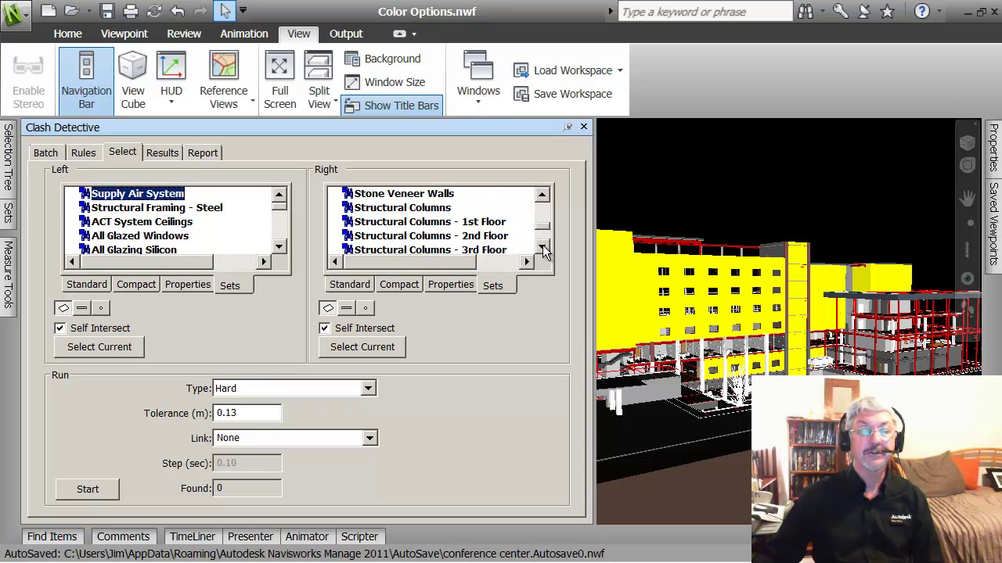
click(544, 249)
click(545, 249)
click(545, 249)
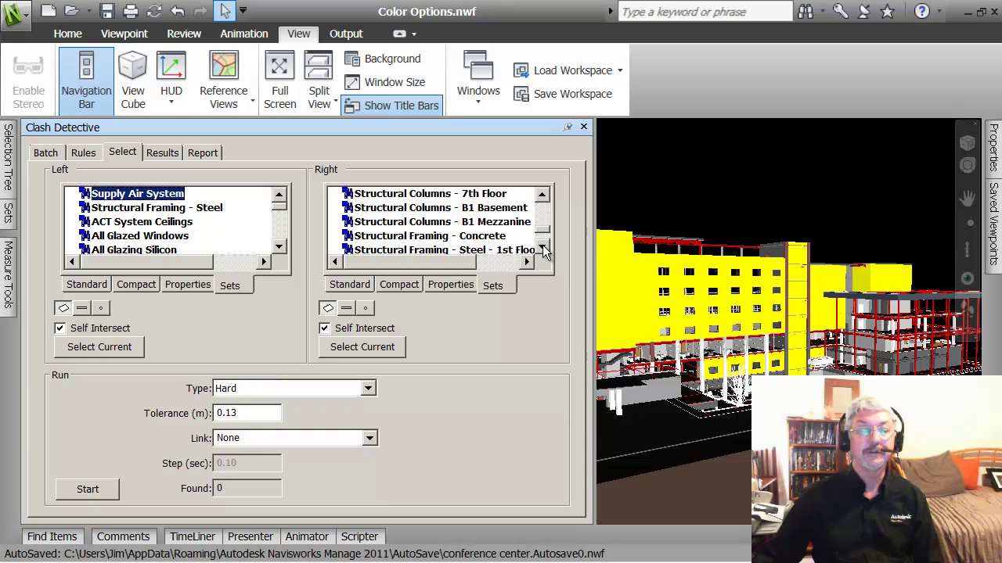
click(544, 249)
click(545, 248)
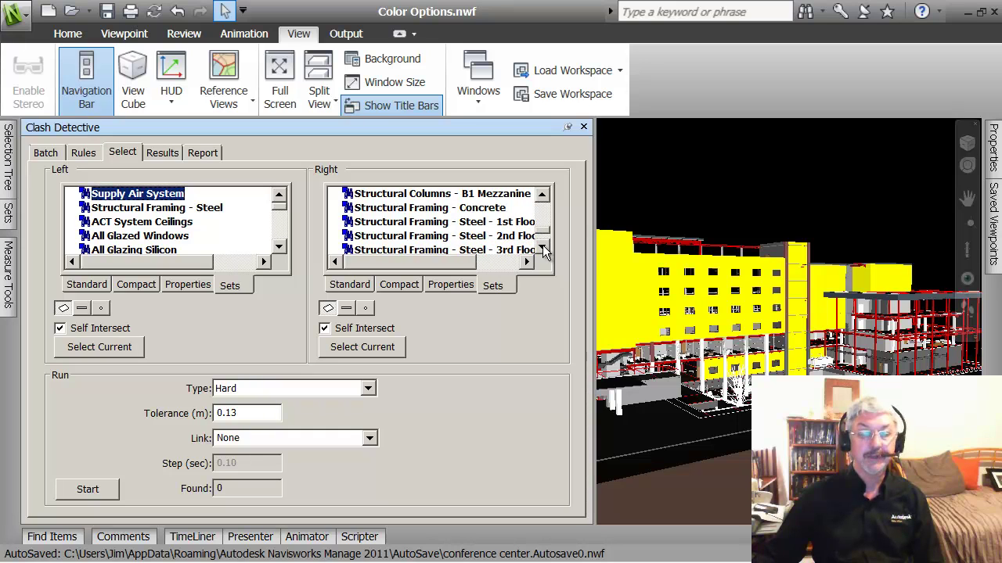
click(545, 249)
click(545, 249)
click(545, 249)
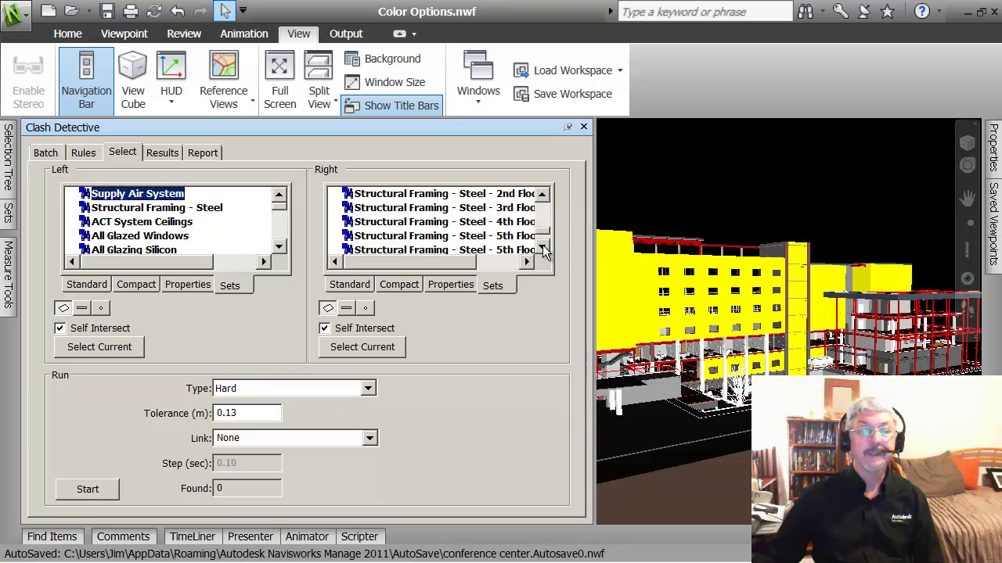
click(544, 249)
click(544, 249)
click(543, 249)
click(544, 248)
click(544, 249)
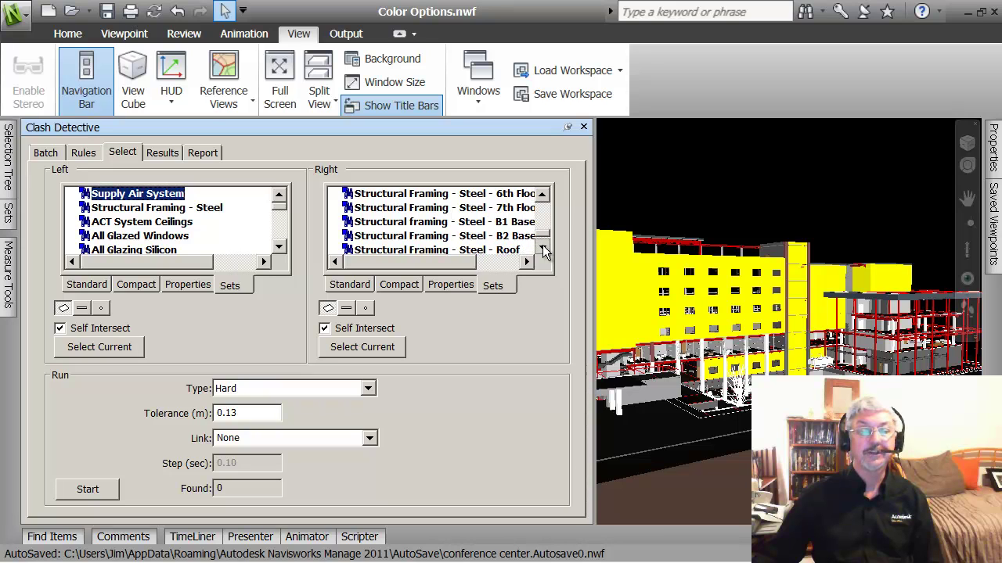
click(545, 249)
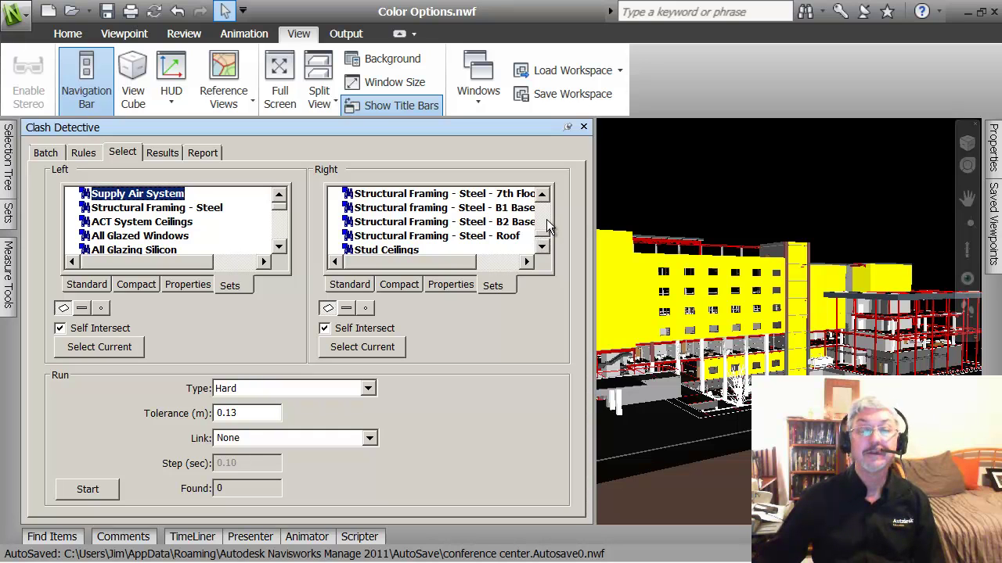
click(544, 197)
click(544, 197)
click(544, 197)
click(544, 197)
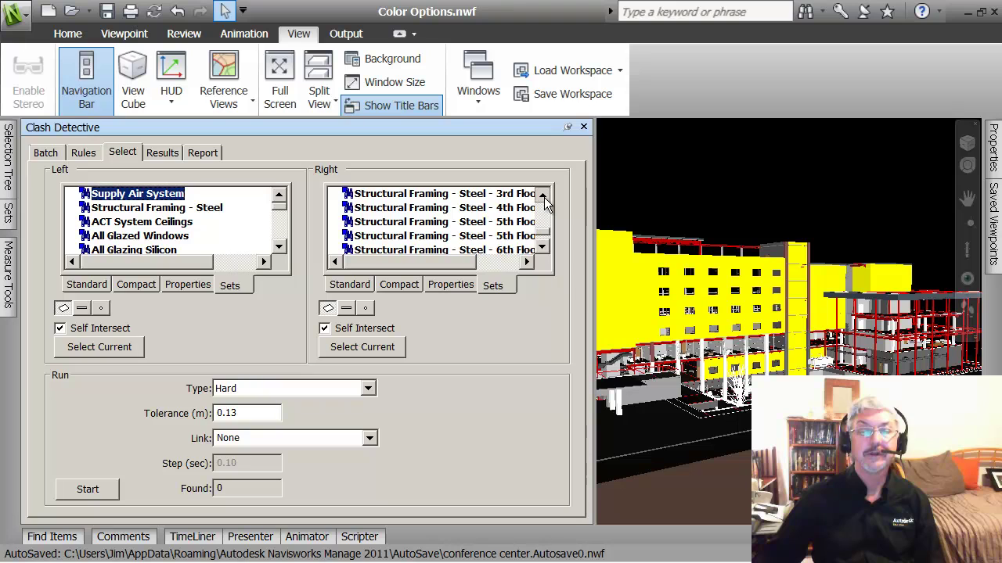
click(544, 197)
click(544, 198)
click(544, 198)
click(544, 197)
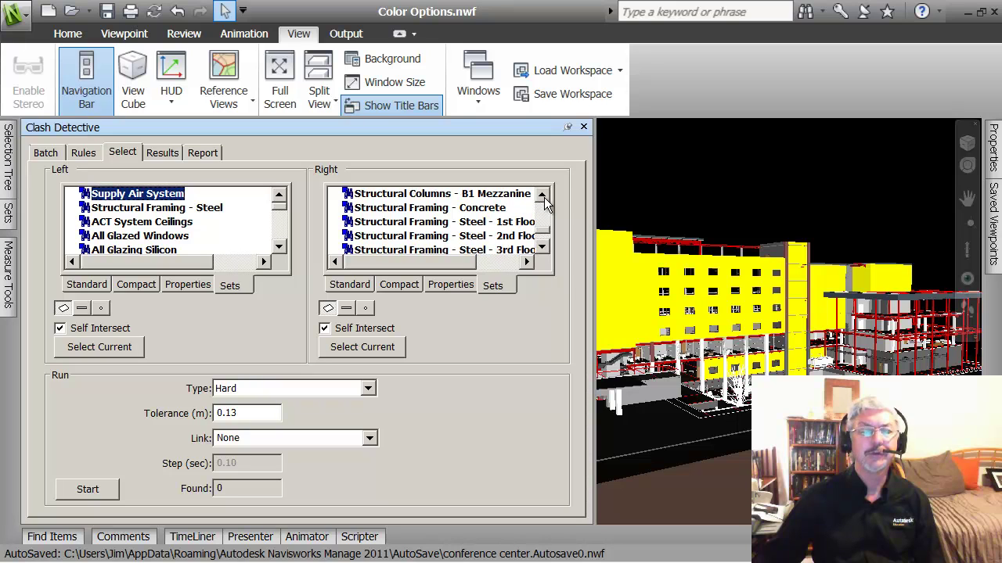
mouse_move(460, 265)
mouse_down()
mouse_move(490, 267)
mouse_move(459, 267)
mouse_up()
click(542, 247)
click(542, 247)
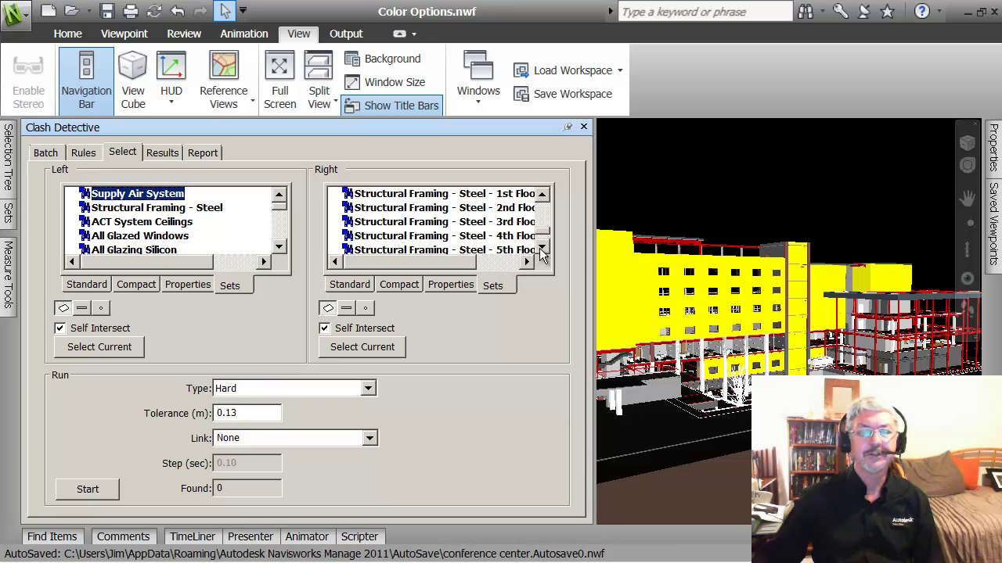
click(541, 249)
click(542, 249)
click(542, 249)
click(542, 249)
click(541, 249)
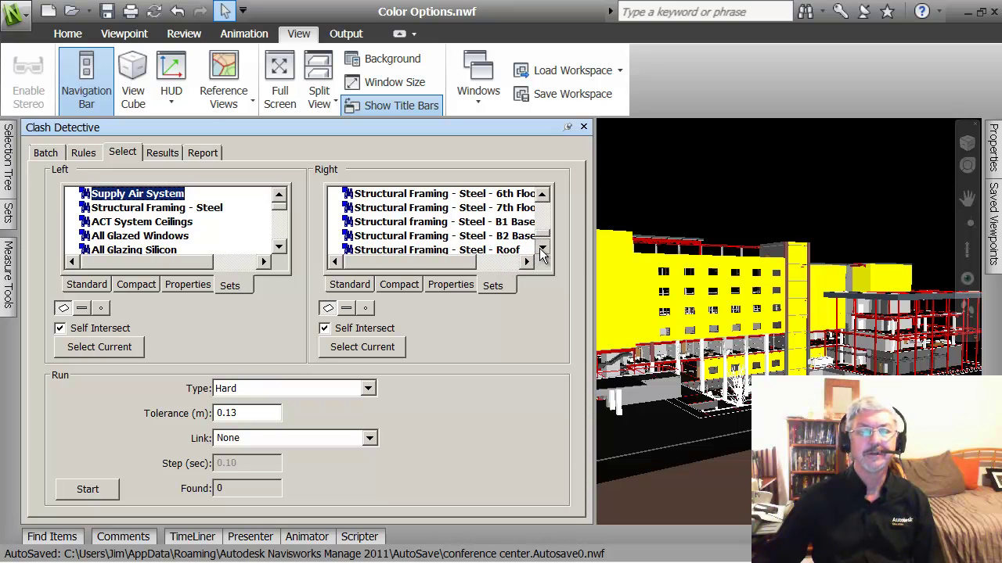
click(541, 249)
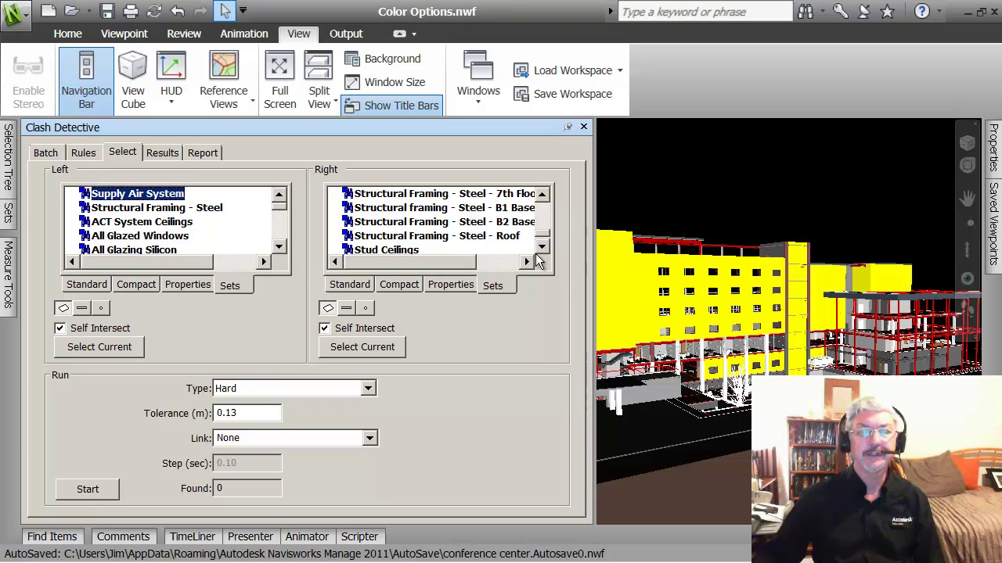
click(542, 247)
click(542, 247)
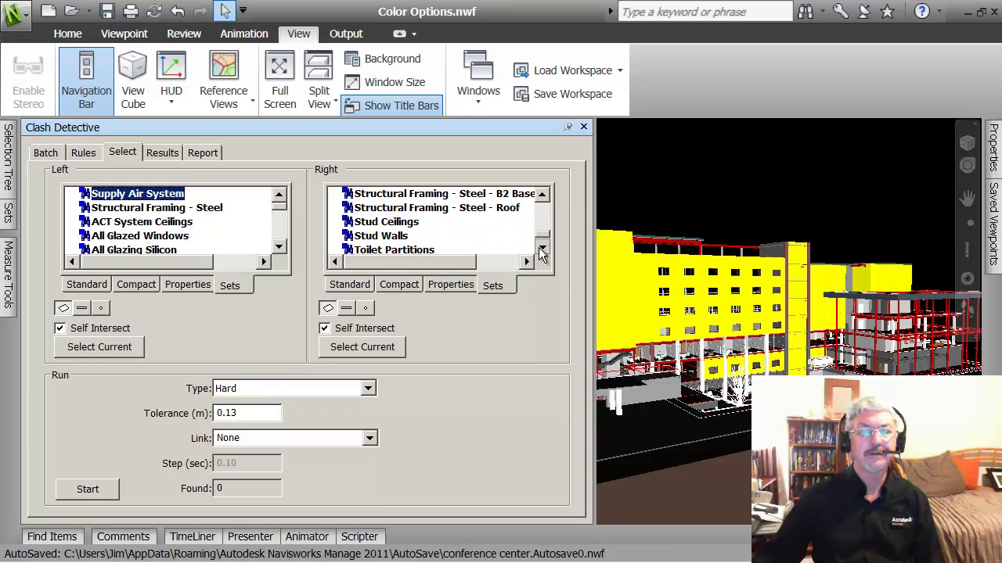
click(543, 196)
click(543, 196)
click(543, 195)
click(543, 196)
click(544, 195)
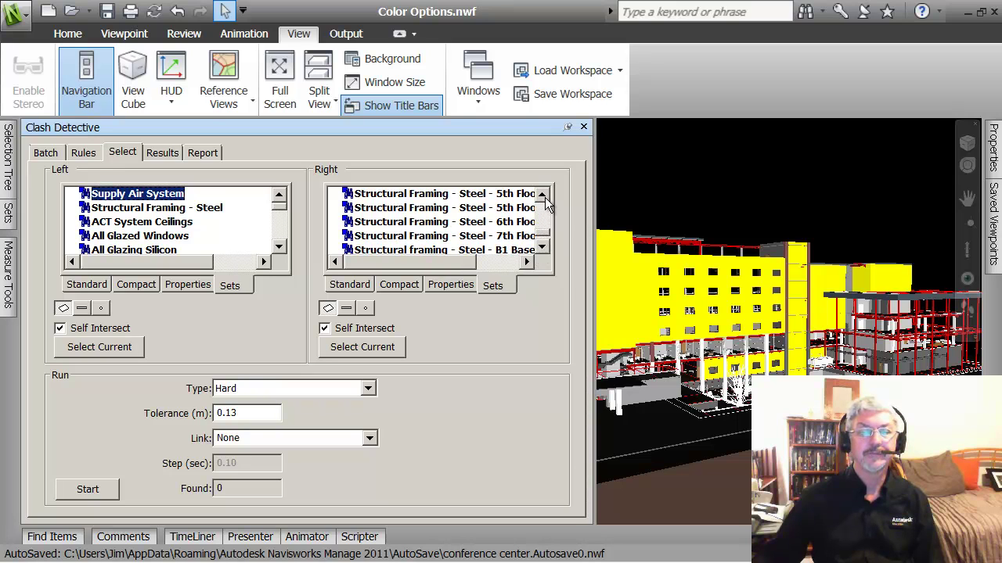
click(543, 196)
click(543, 195)
click(543, 195)
click(543, 195)
click(543, 196)
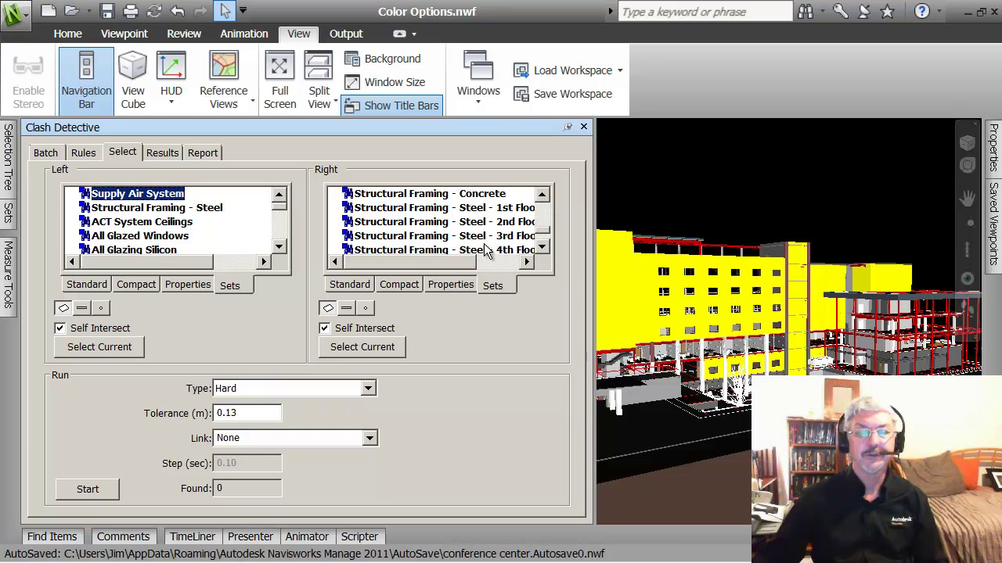
click(423, 209)
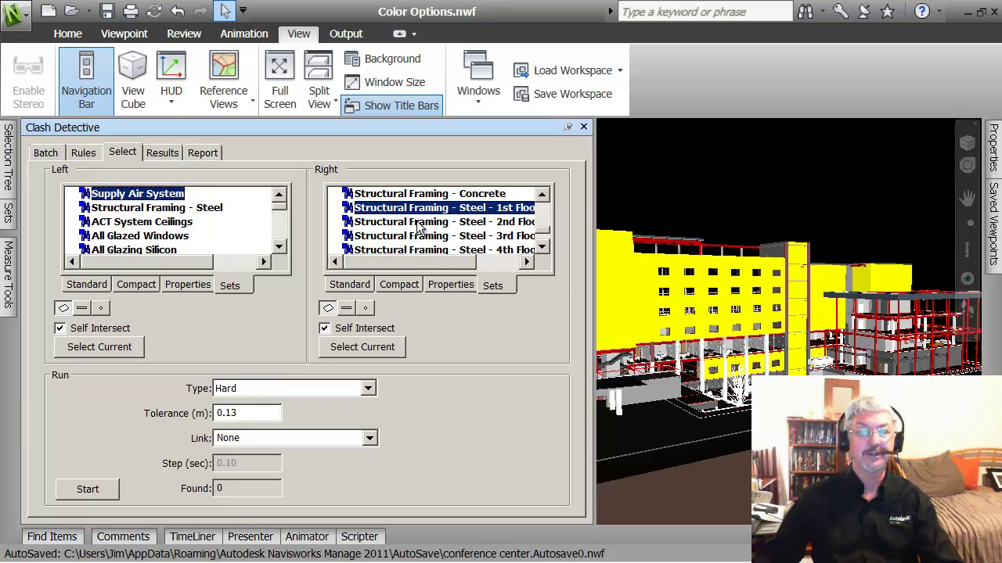
ctrl+click(418, 223)
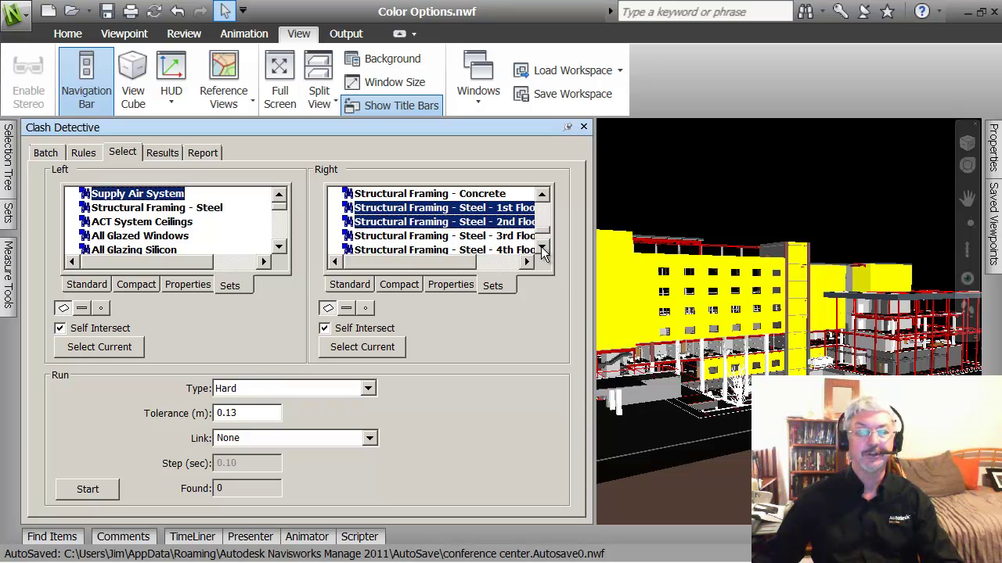
shift+click(451, 247)
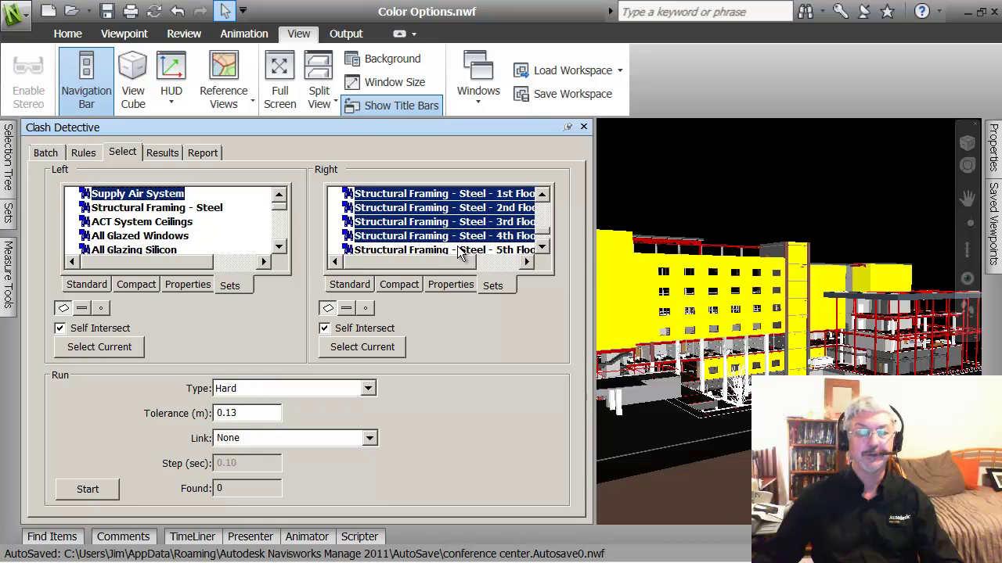
- Choose all Structural Framing - Steel sets from 1st Floor through Roof as the Right selection of the clash test
click(435, 196)
scroll(458, 221, up, 1)
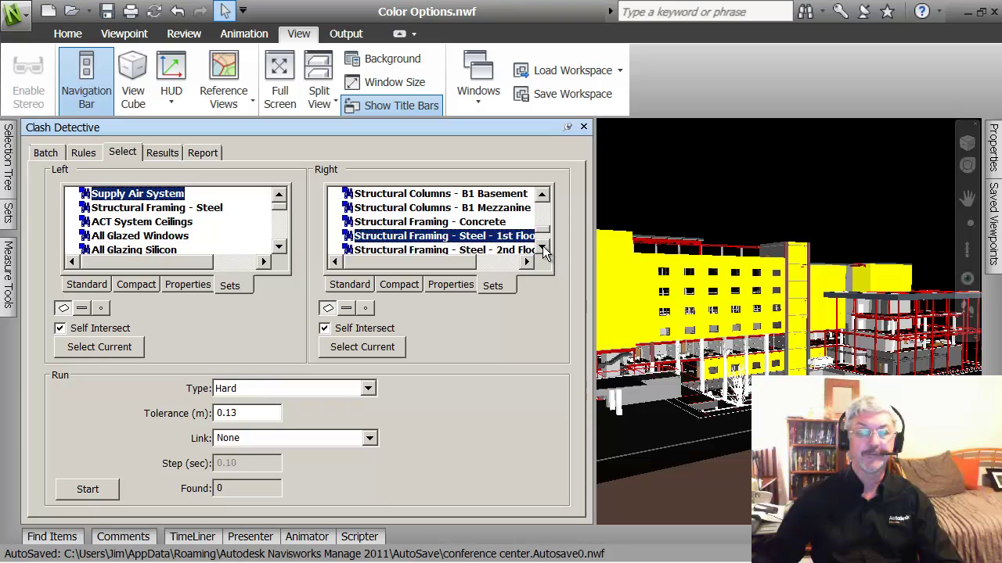
click(542, 249)
click(543, 249)
click(542, 249)
click(542, 249)
click(543, 249)
click(542, 249)
click(543, 249)
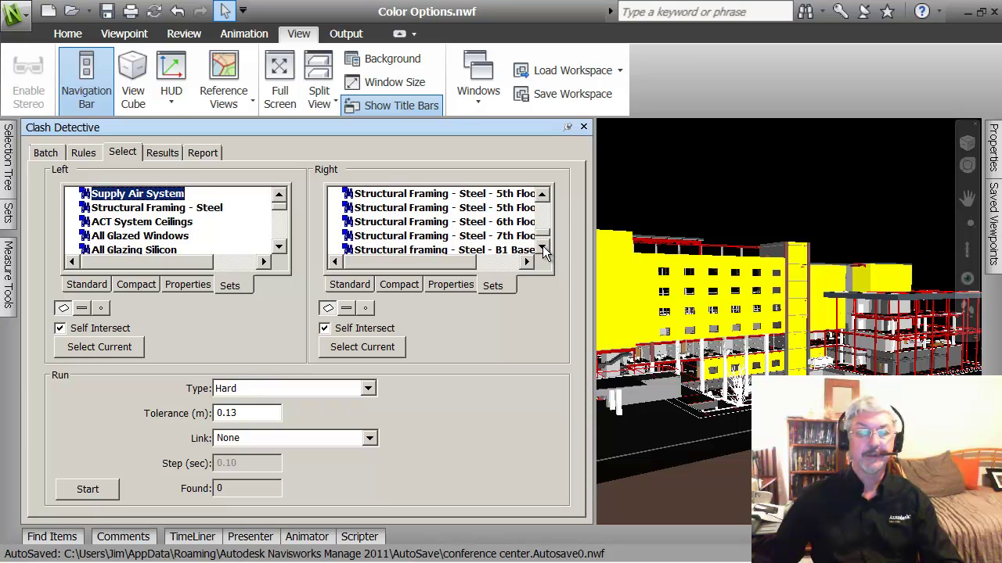
click(542, 249)
click(543, 249)
click(542, 249)
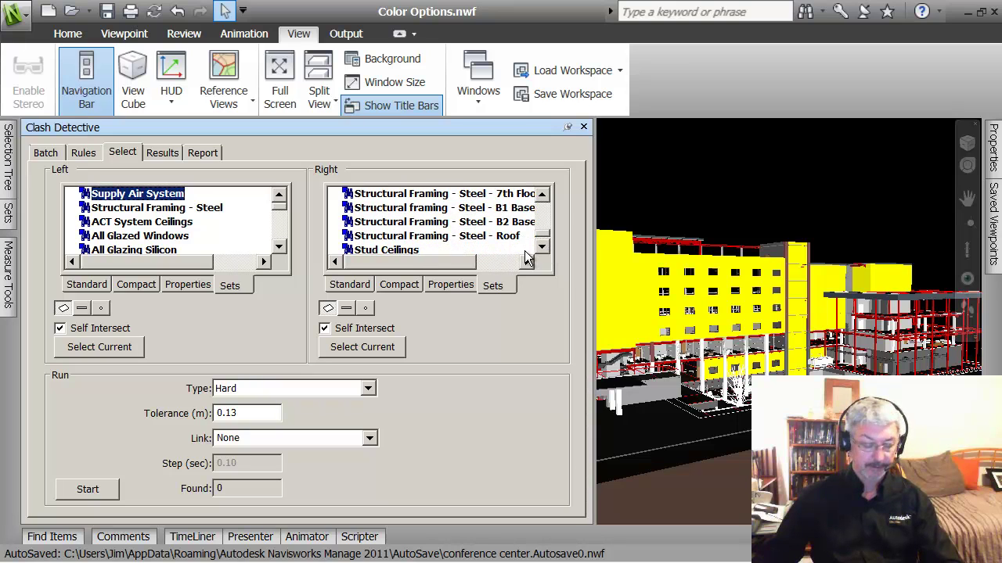
shift+click(432, 236)
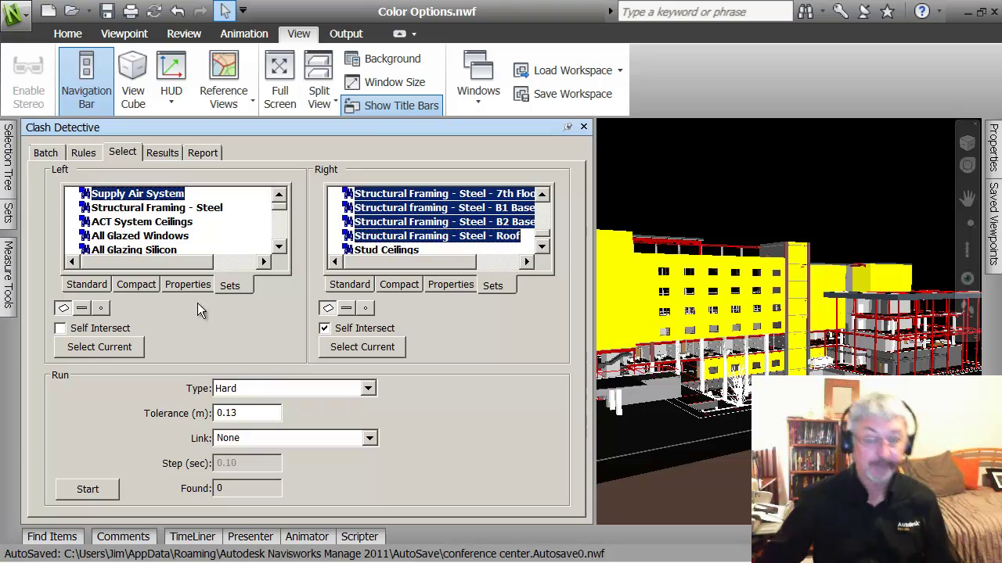
- Turn off Self Intersect for the Right selection, keep the Hard clash type and set the tolerance to 0.001 m
click(325, 328)
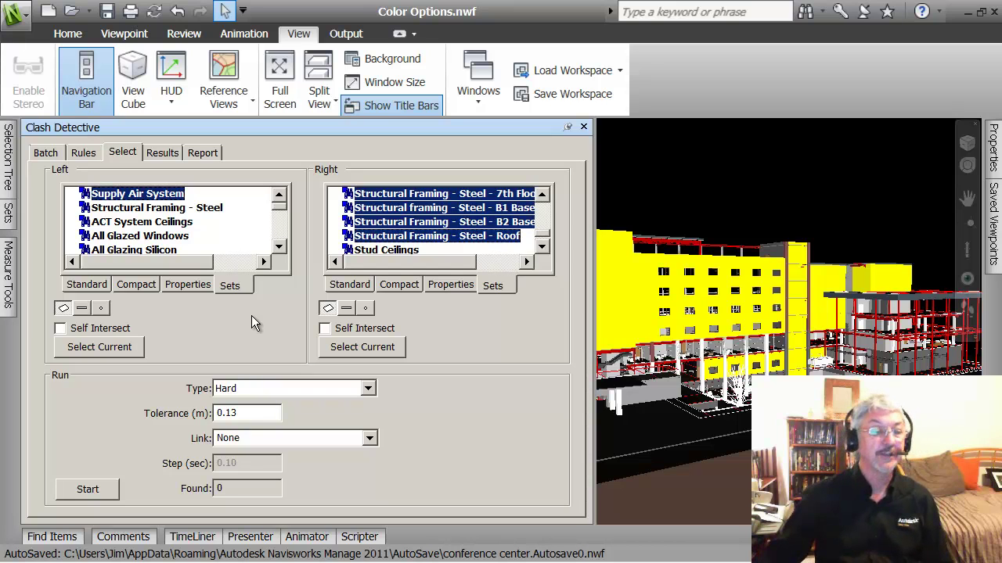
click(367, 389)
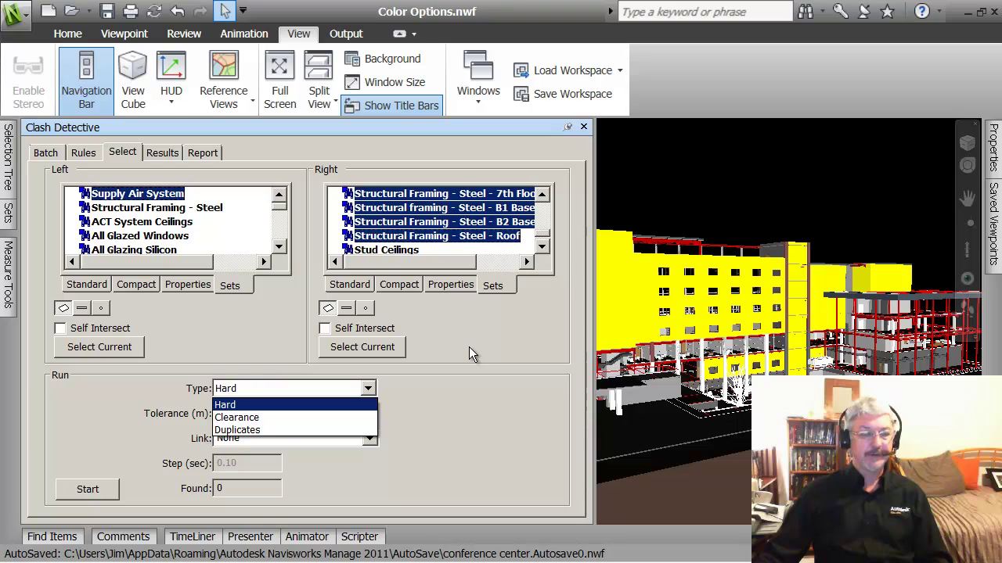
key(Escape)
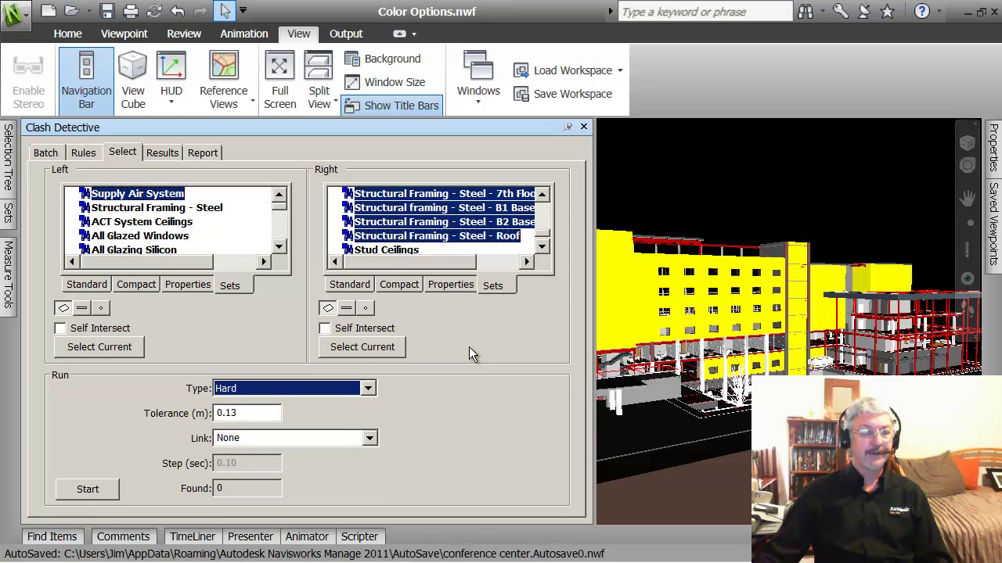
click(249, 415)
key(BackSpace)
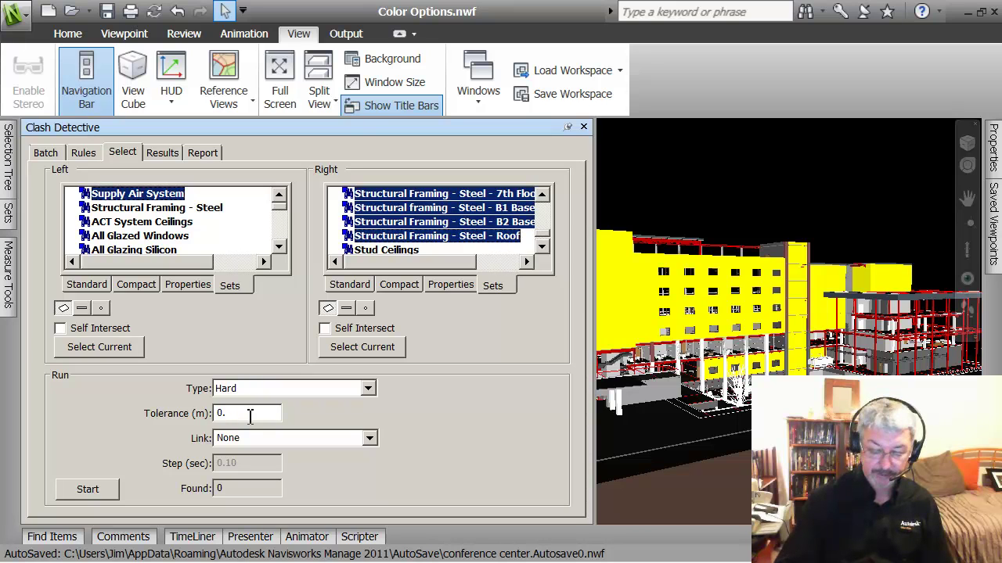
text(001)
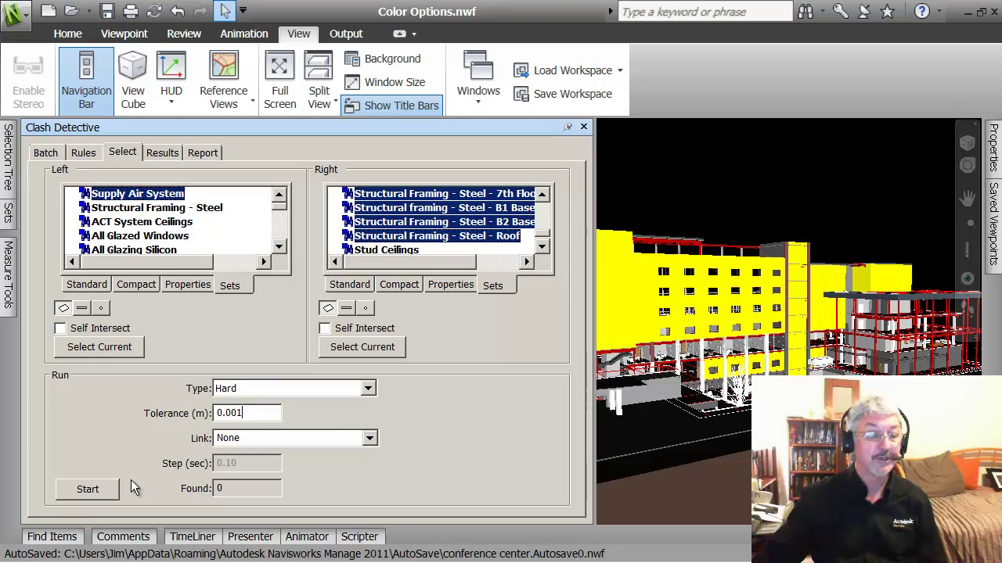
- Run the clash test and undock the Clash Detective window from beside the model
click(88, 489)
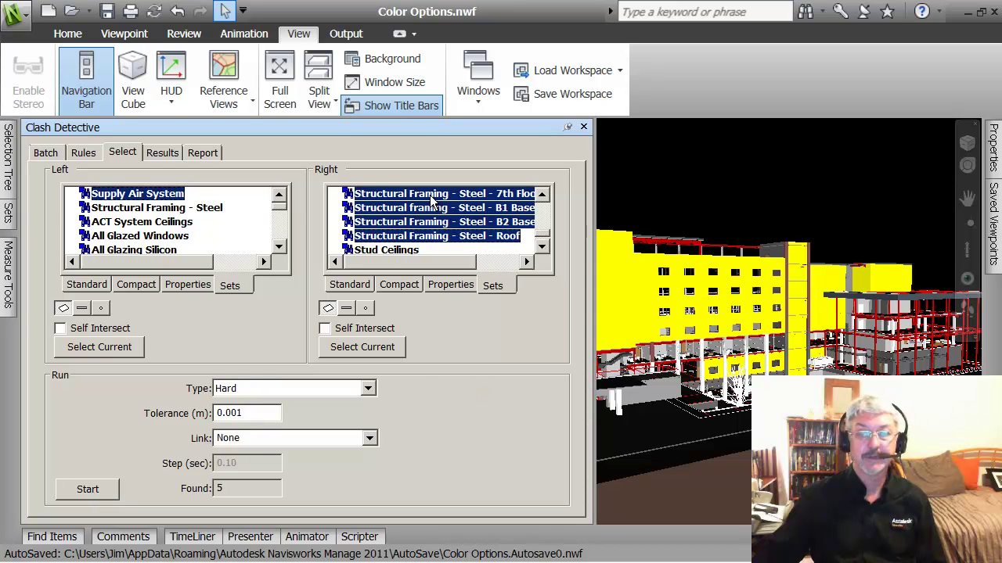
drag(388, 126, 406, 35)
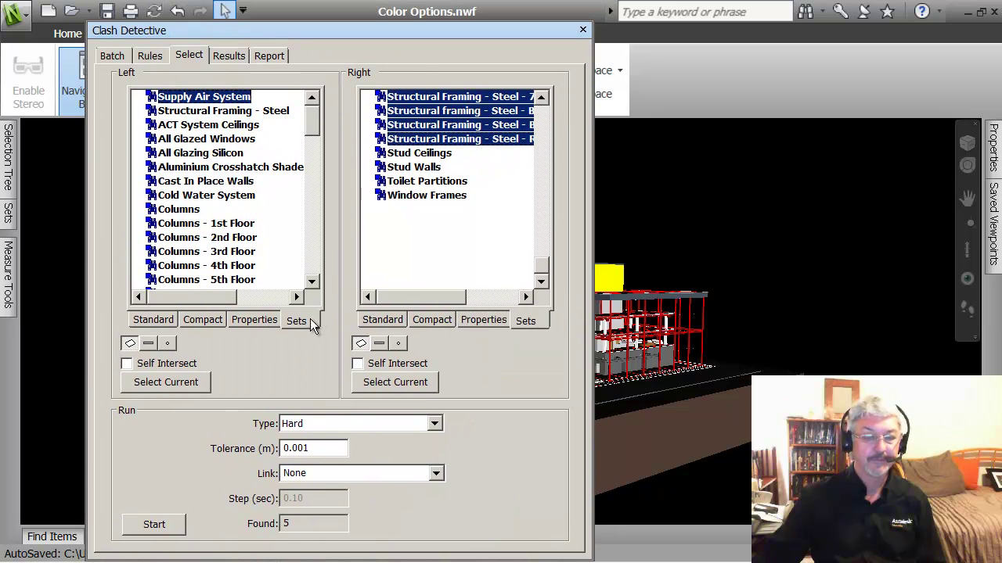
click(165, 523)
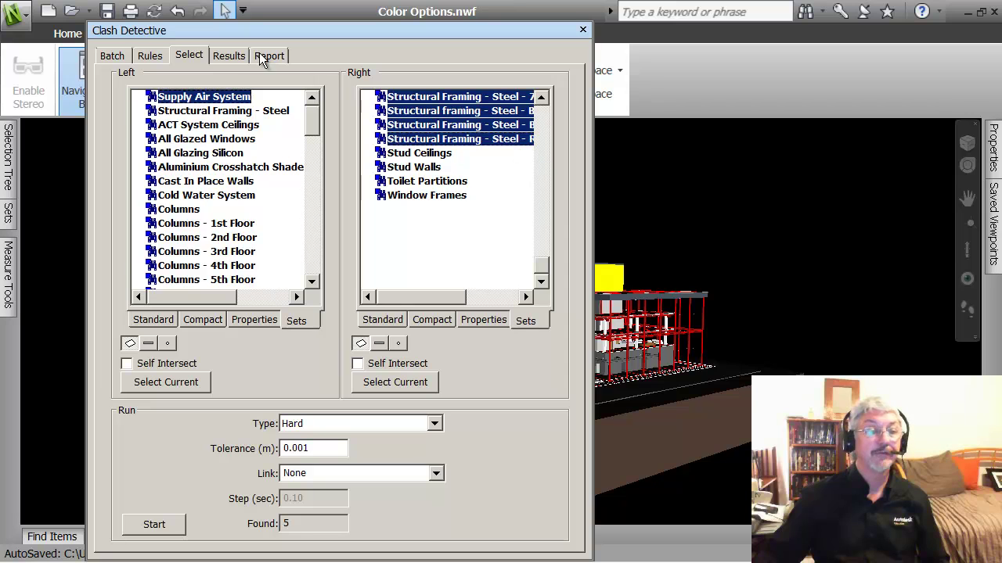
- Show the clash results, and move and shorten the Clash Detective window to uncover more of the model
click(229, 56)
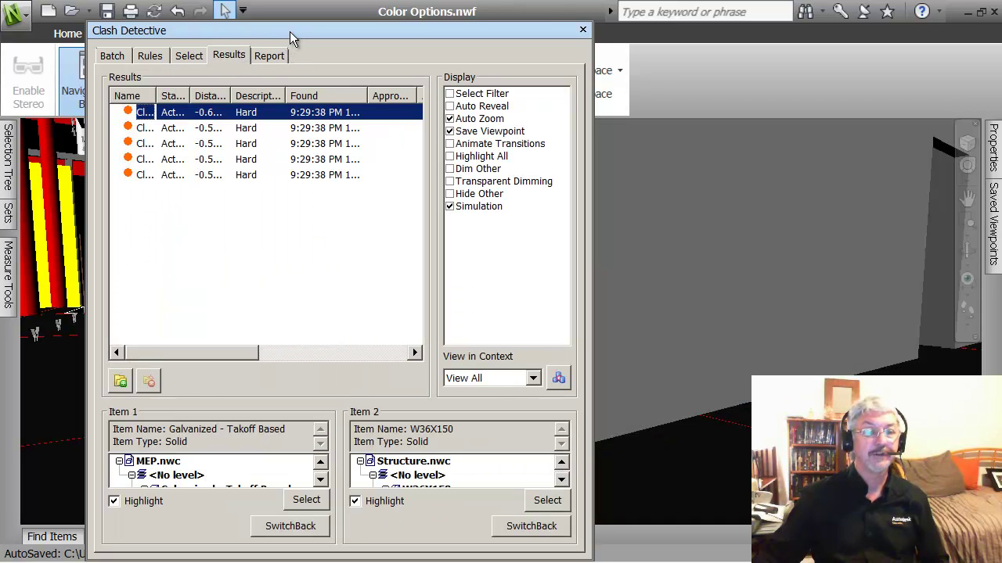
drag(290, 31, 567, 46)
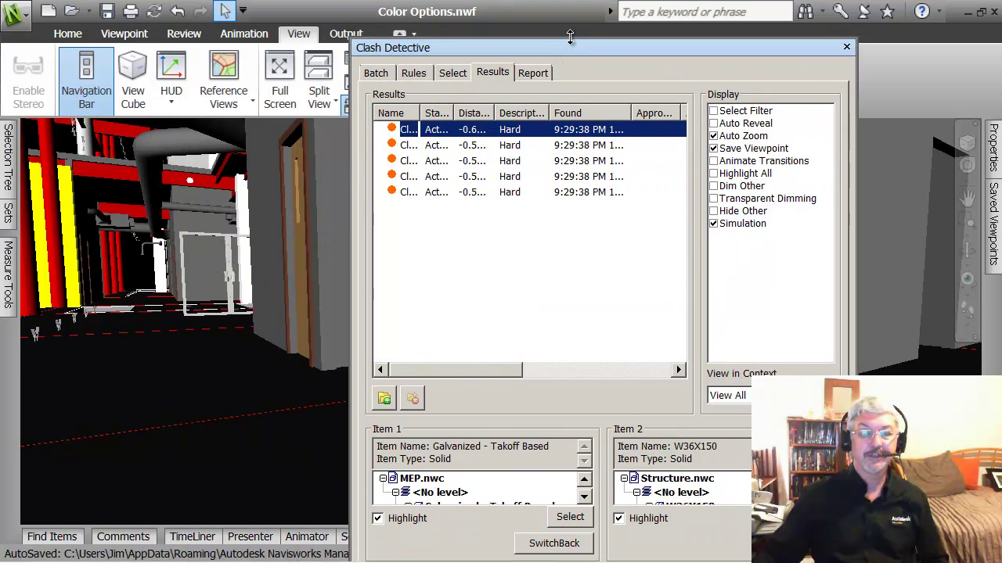
drag(570, 37, 613, 83)
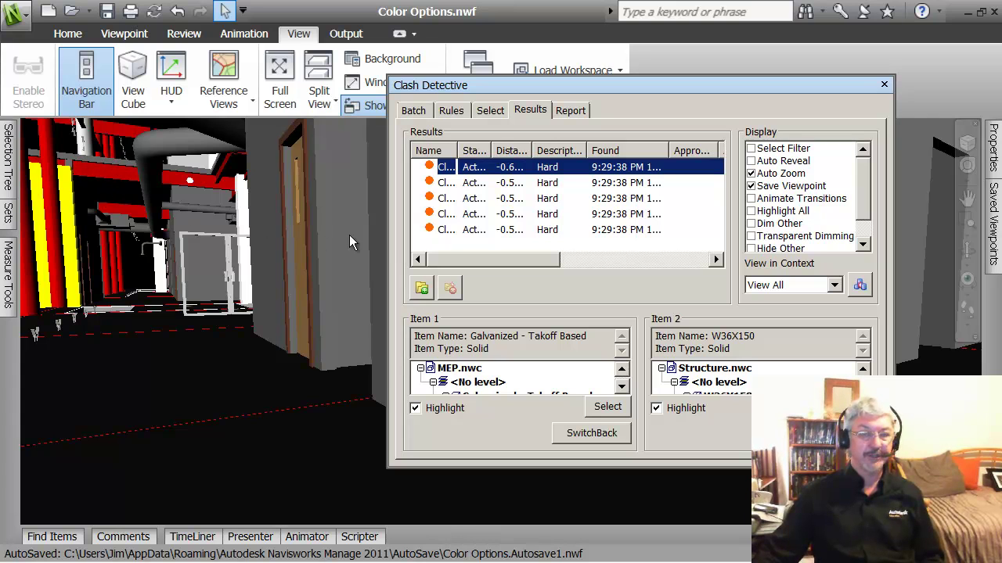
- Look at each of the clashes in the results in turn and return to the first one
click(444, 183)
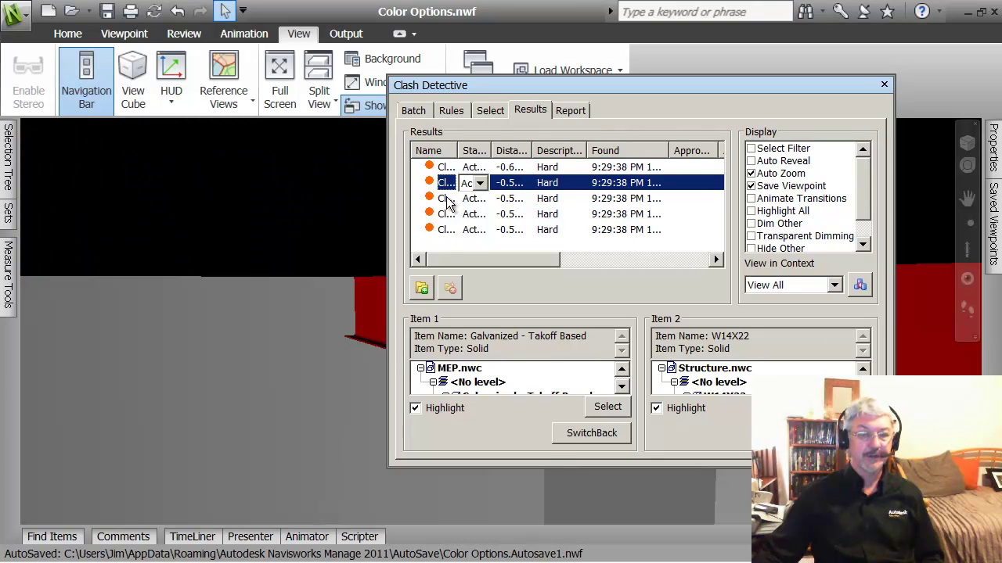
click(446, 198)
click(446, 215)
click(446, 229)
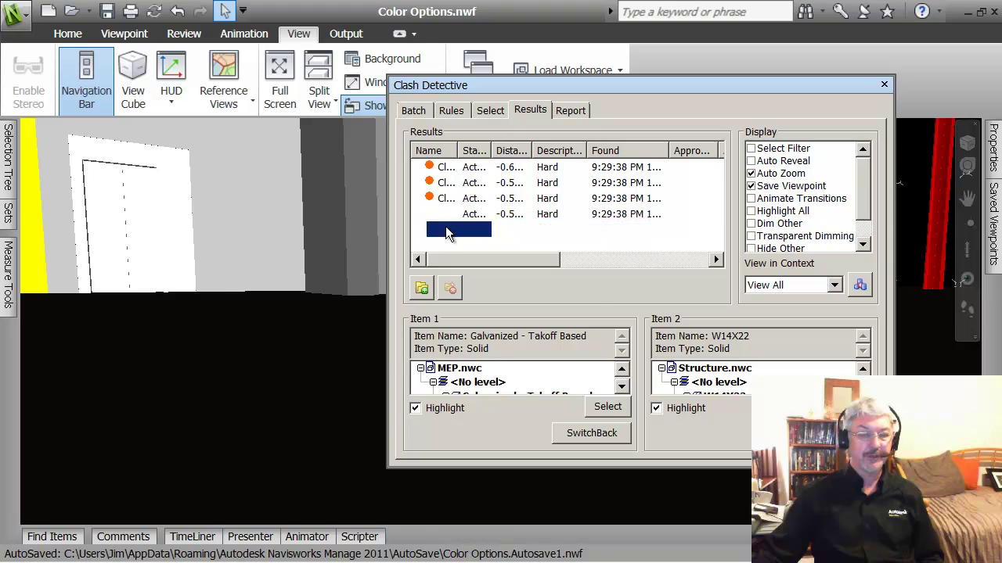
click(443, 168)
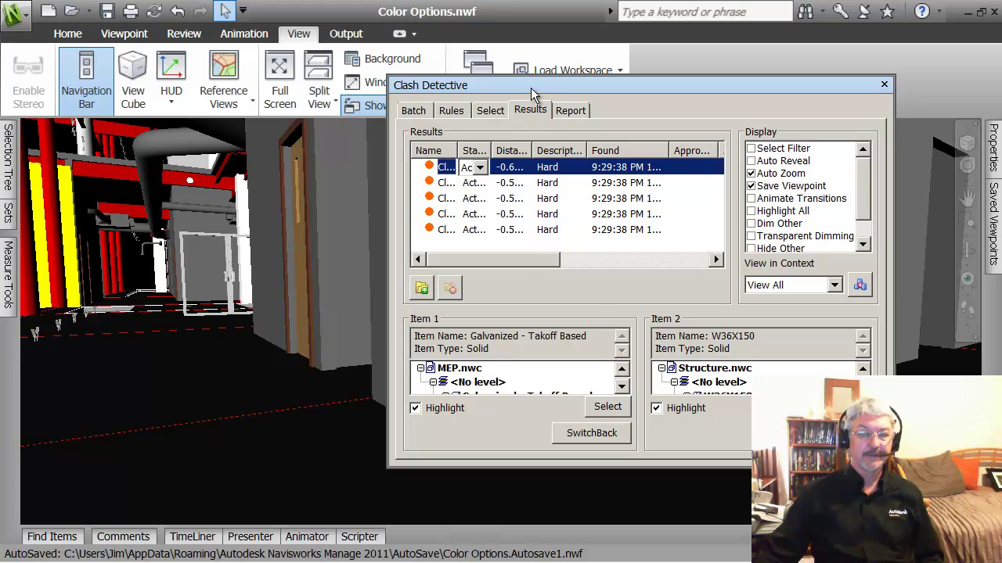
- Move the Clash Detective window clear of the model and examine the surroundings of the first clash
drag(532, 90, 468, 85)
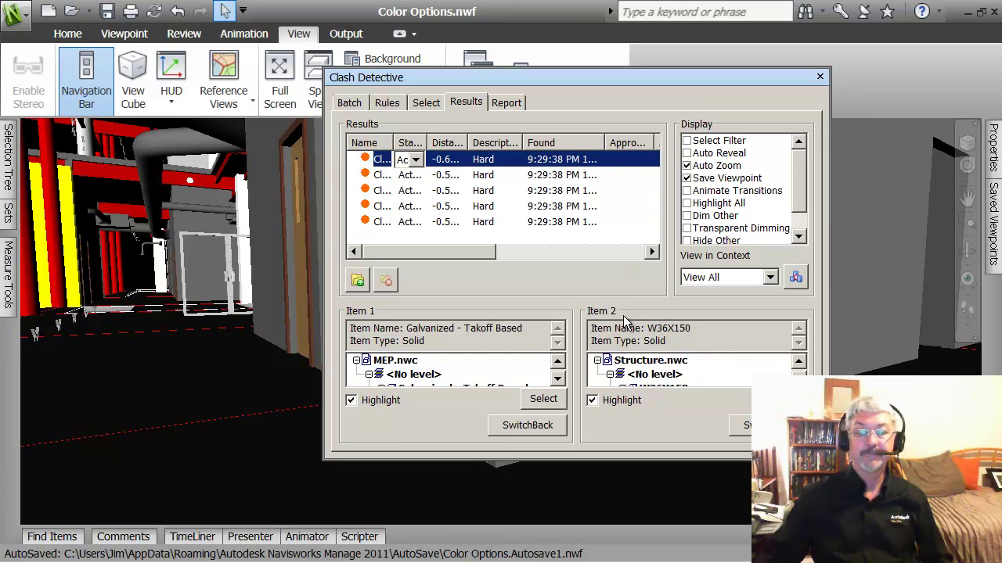
drag(770, 78, 511, 454)
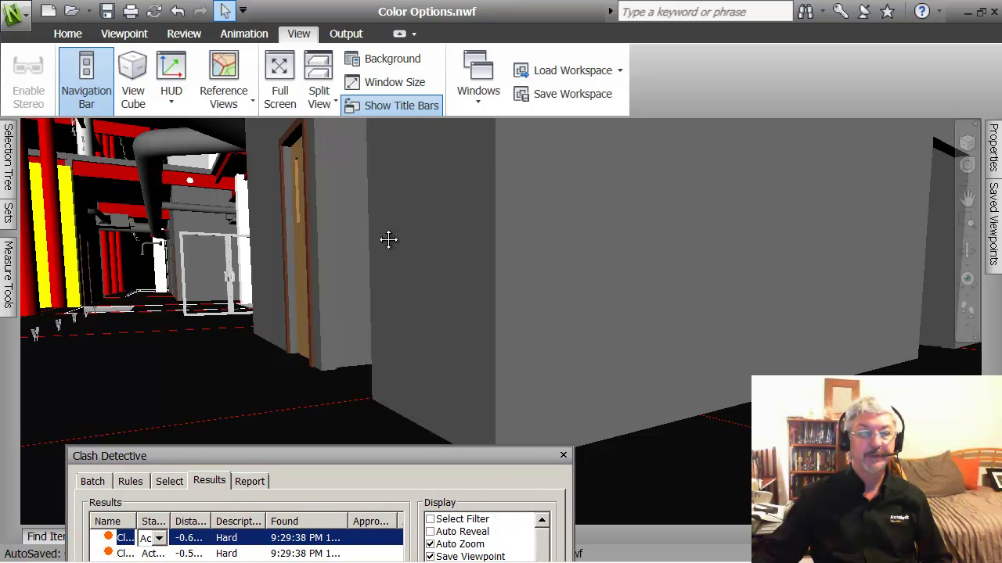
middle_drag(389, 237, 588, 302)
middle_drag(491, 301, 601, 356)
scroll(467, 332, down, 1)
middle_drag(470, 335, 453, 338)
scroll(365, 290, up, 1)
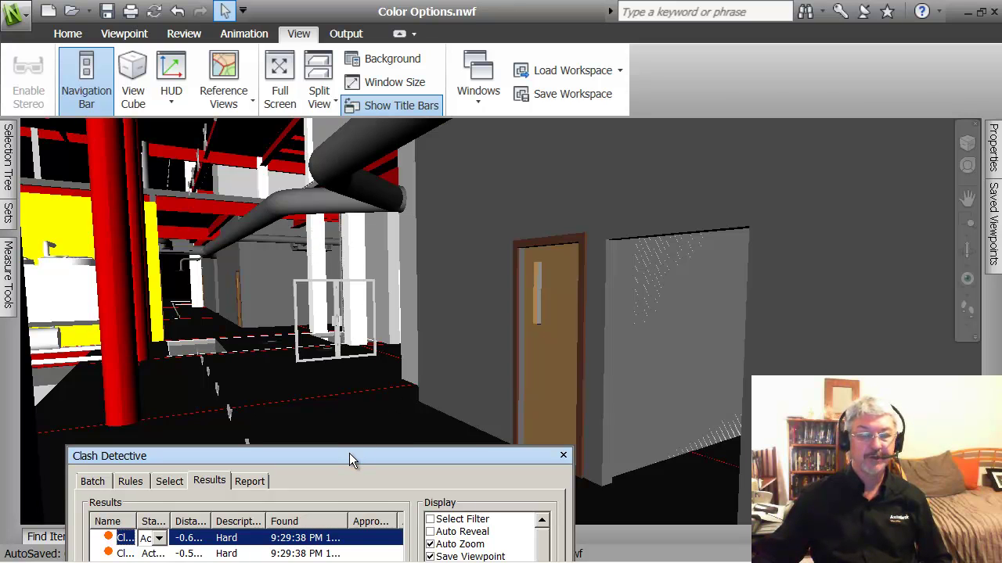
- Bring the full Clash Detective window back into view and turn on Dim Other for the first clash
drag(349, 454, 601, 142)
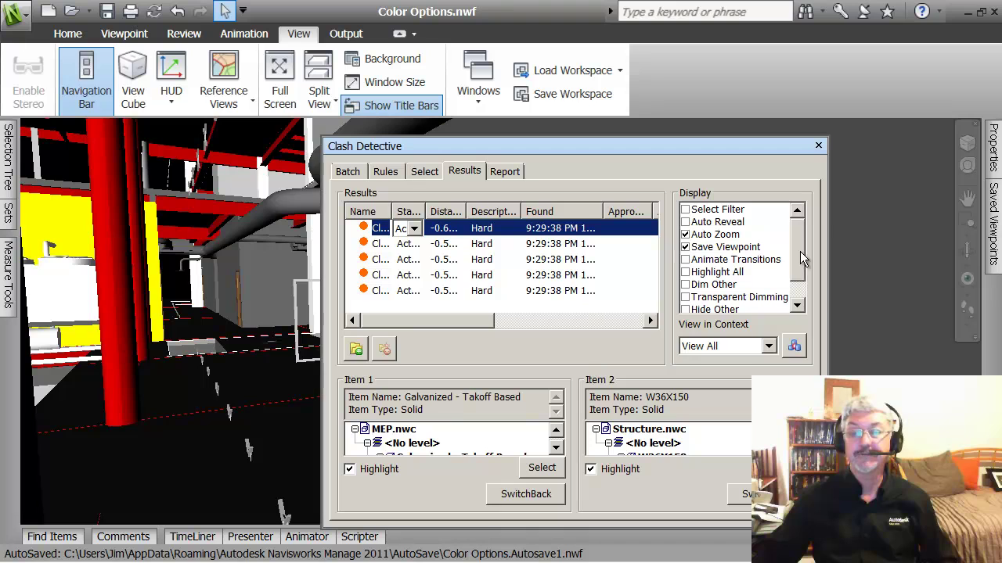
mouse_move(800, 251)
mouse_down()
mouse_move(800, 265)
mouse_move(800, 256)
mouse_up()
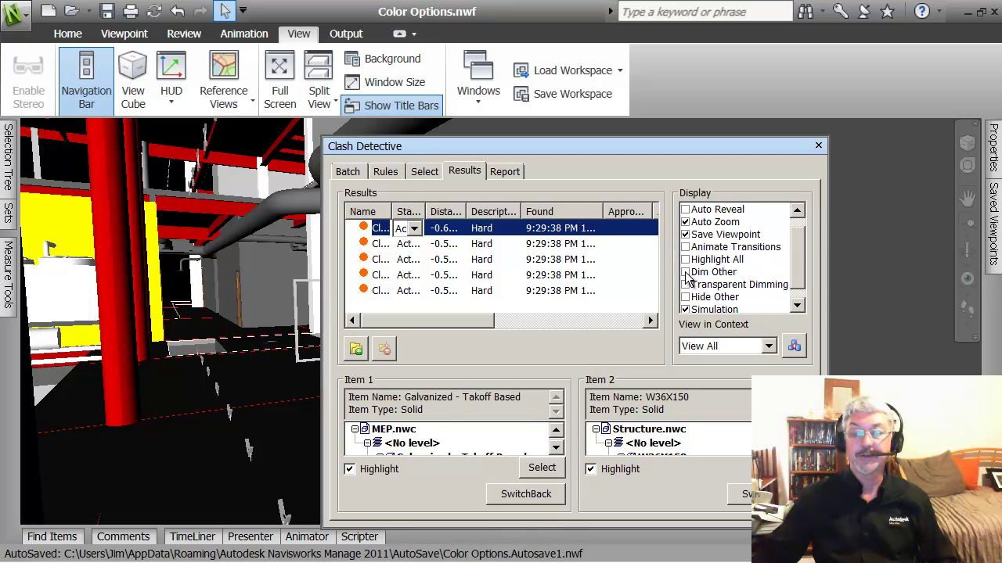
click(685, 272)
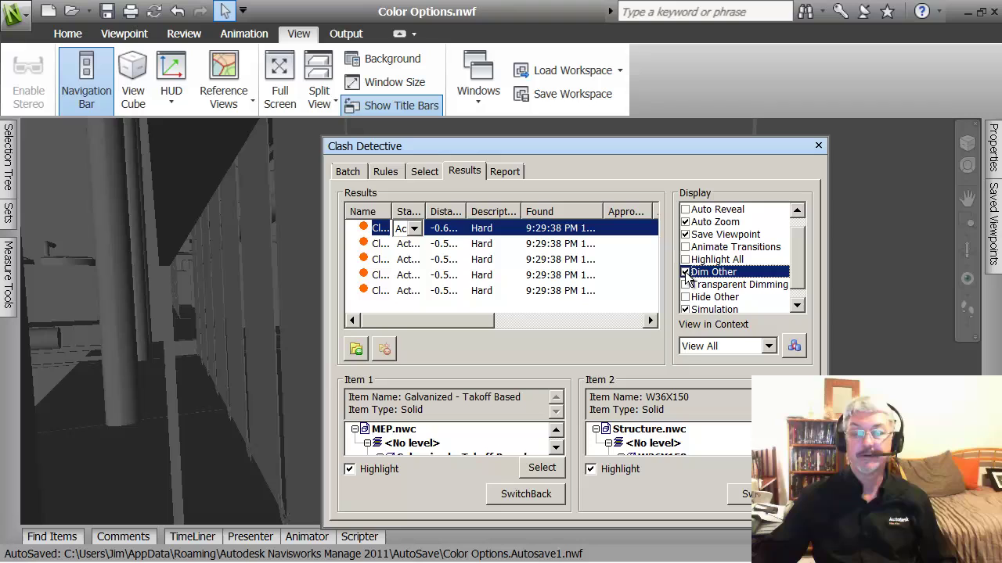
click(211, 271)
middle_drag(210, 271, 212, 270)
scroll(209, 272, down, 2)
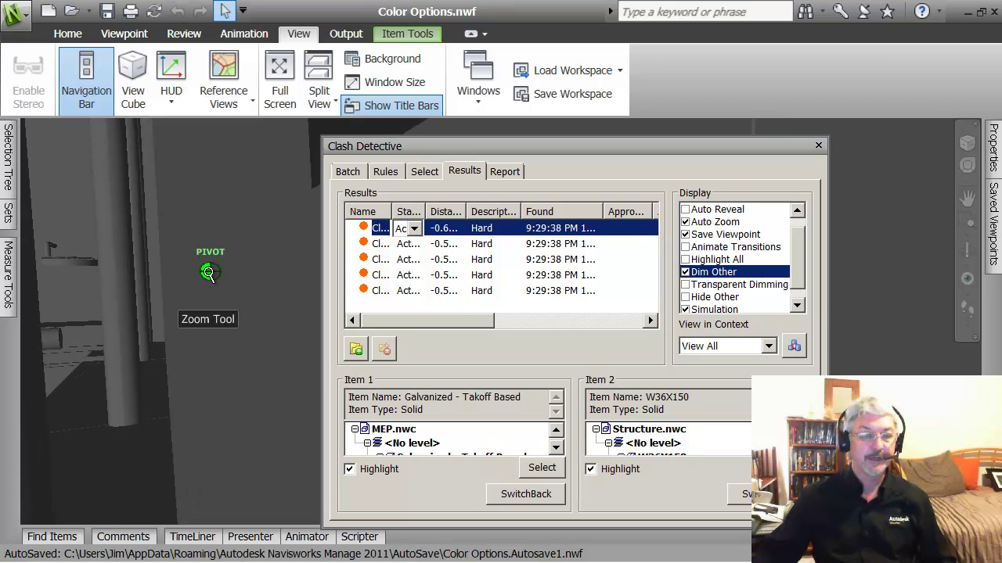
scroll(209, 271, down, 7)
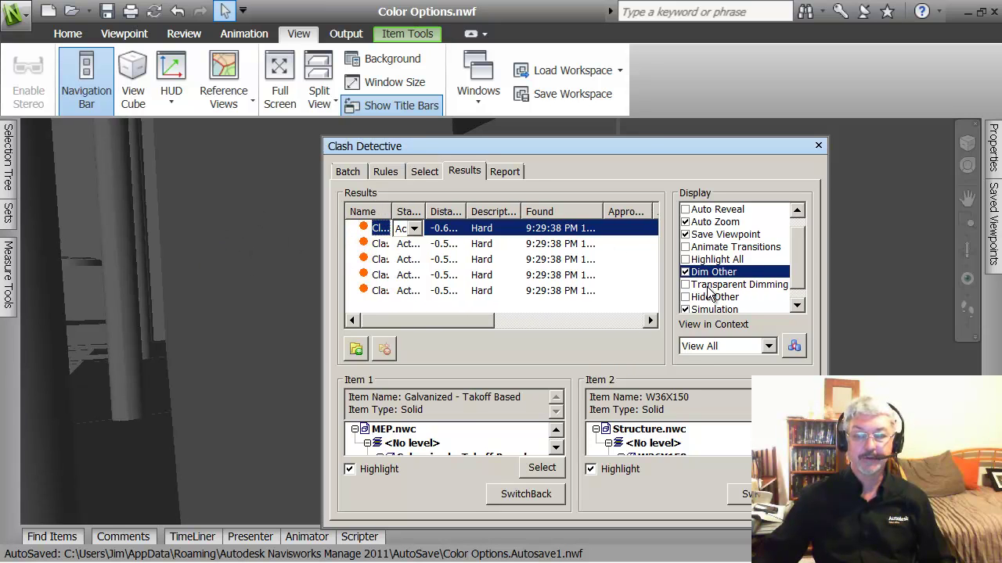
- Turn on Transparent Dimming, uncover the model and compare the first three clashes, ending on the third
click(685, 286)
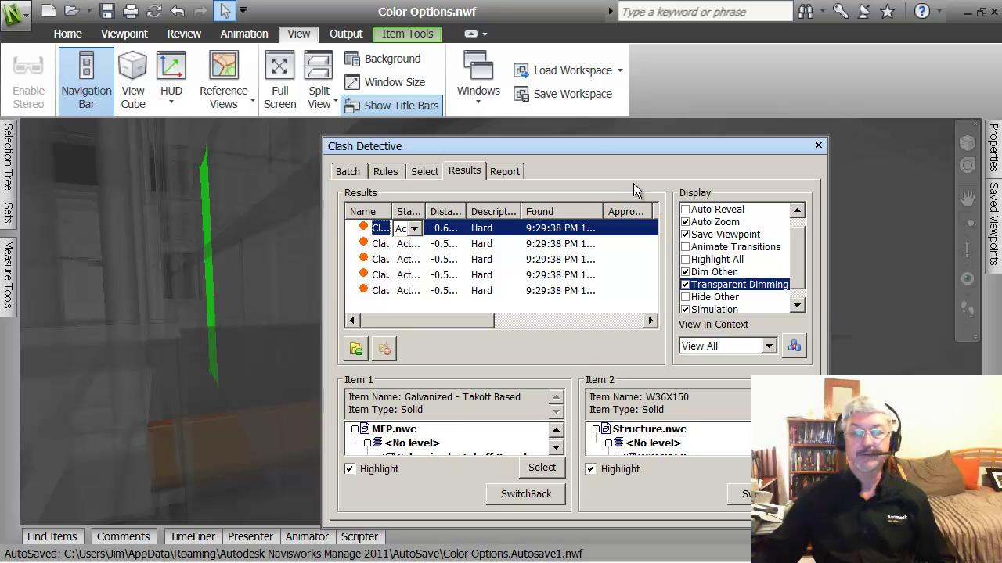
drag(597, 142, 687, 88)
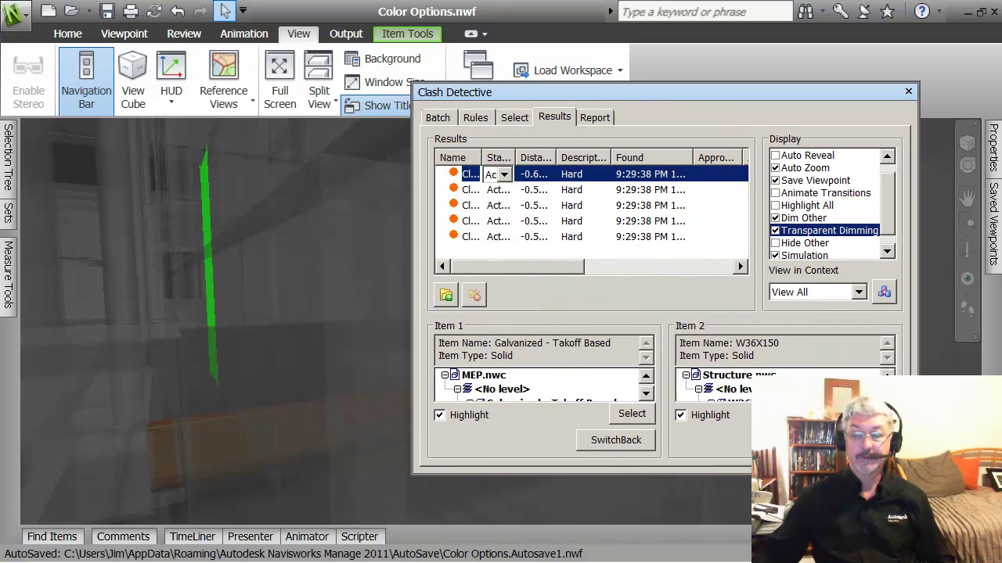
click(468, 190)
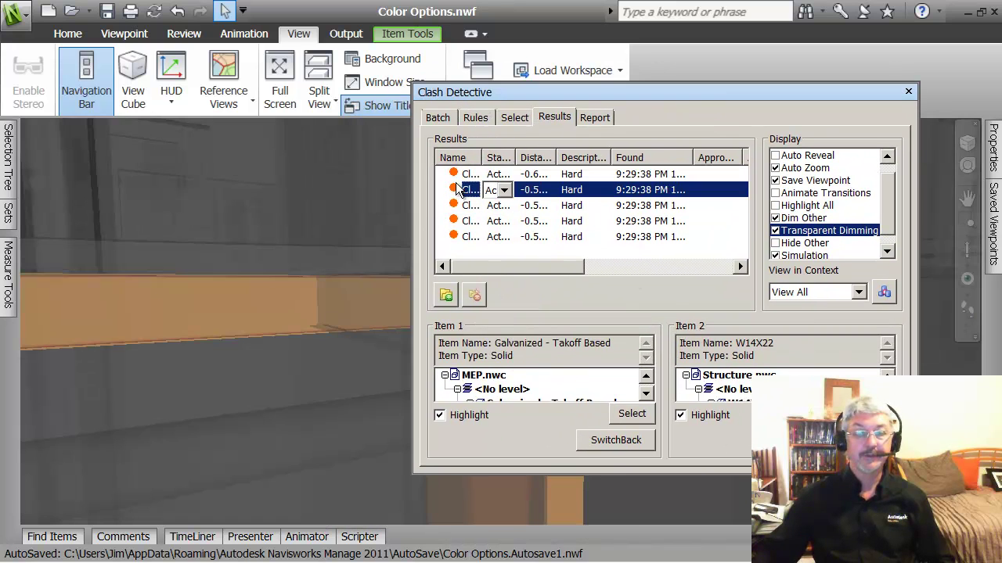
click(462, 175)
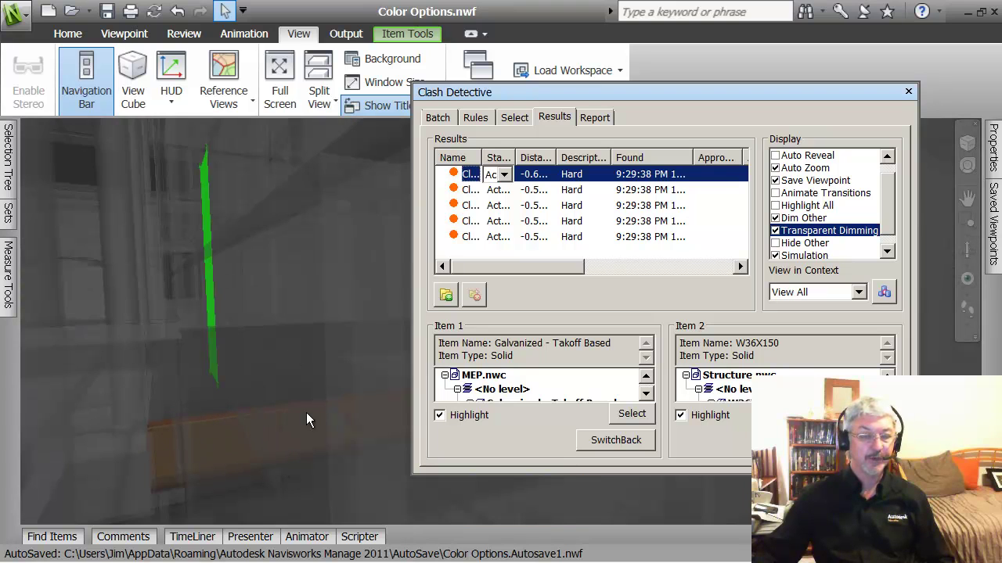
click(462, 190)
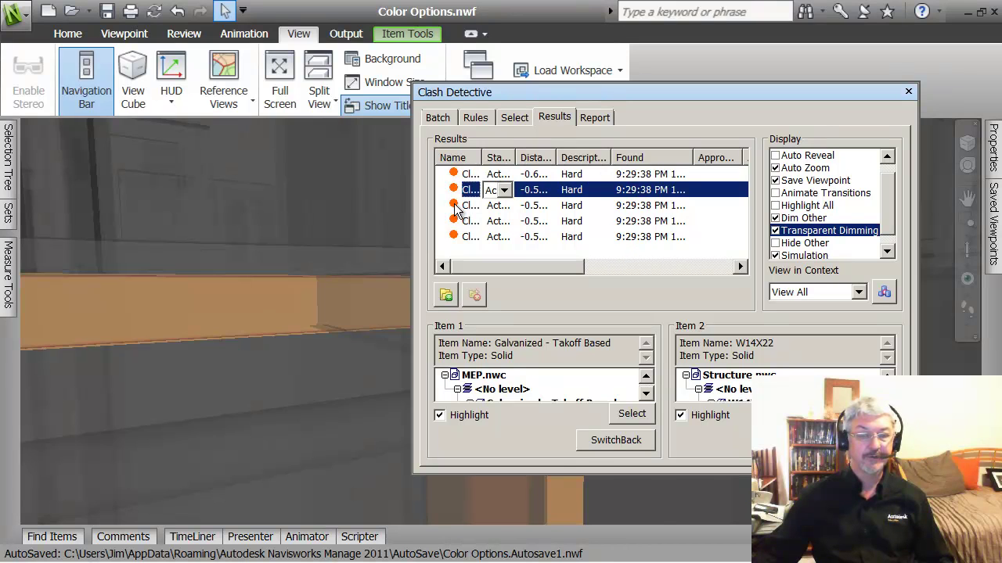
click(457, 207)
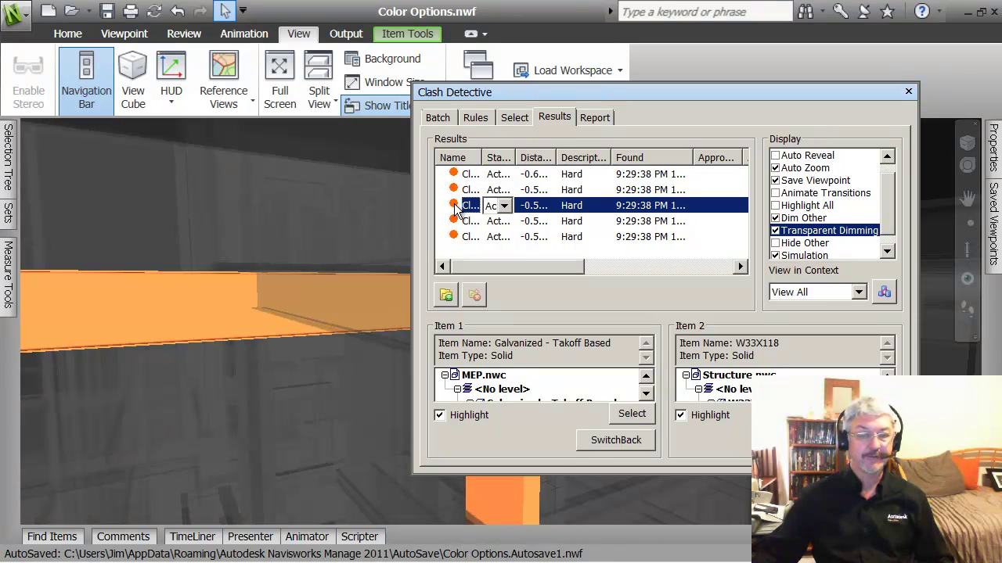
- Try Hide Other on the second and third clashes, and switch it off again
click(776, 244)
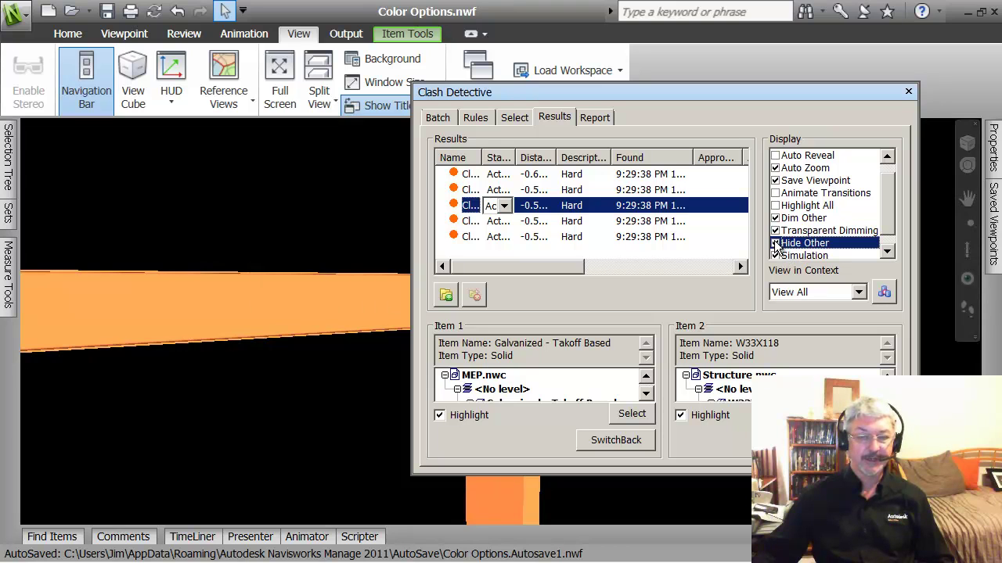
click(458, 191)
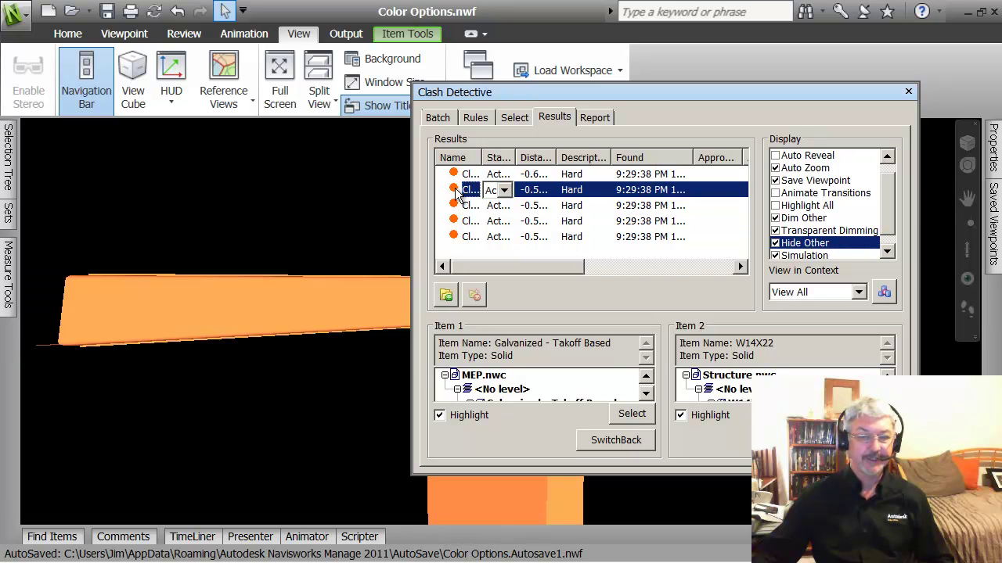
click(457, 206)
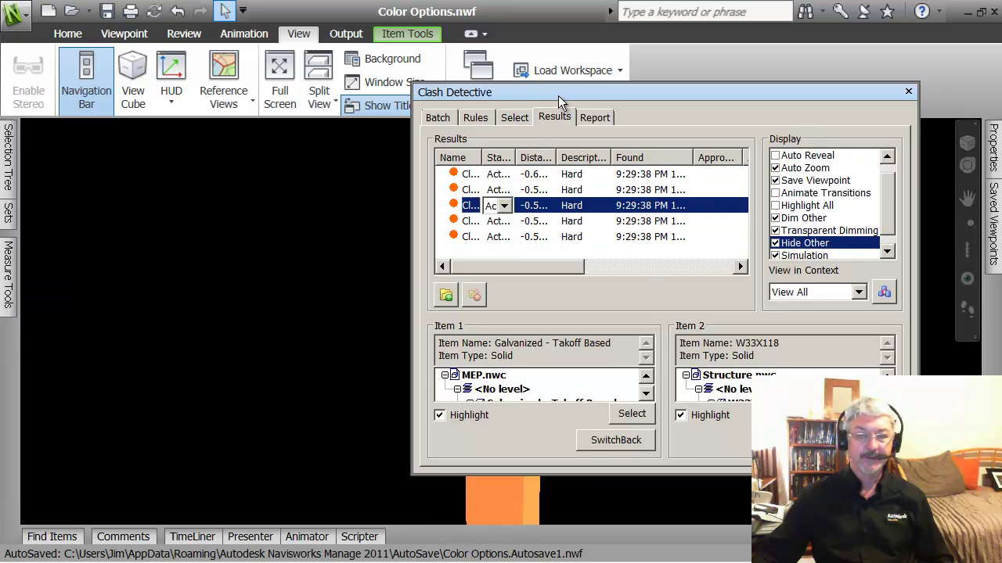
mouse_move(558, 96)
mouse_down()
mouse_move(720, 121)
mouse_move(556, 95)
mouse_up()
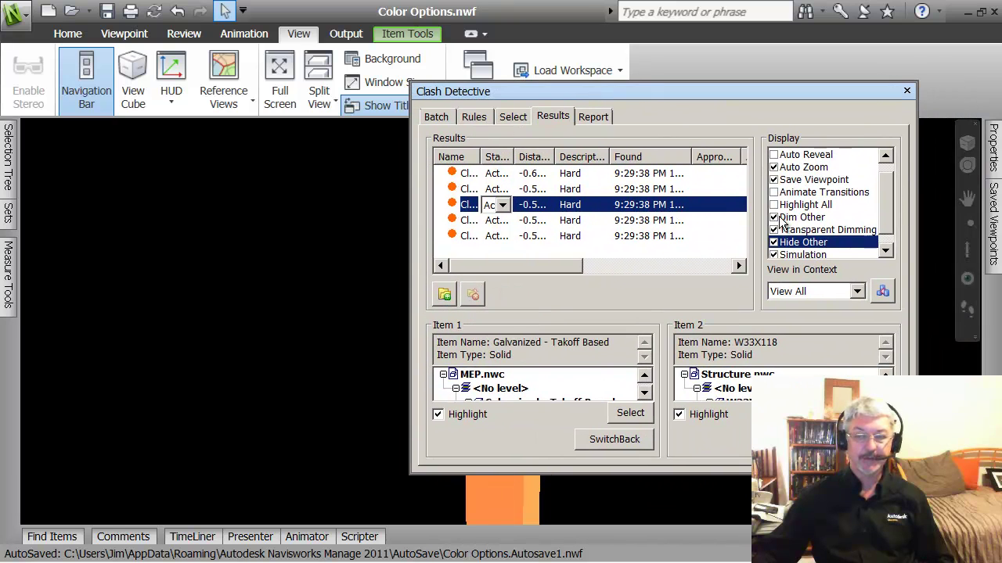
click(773, 242)
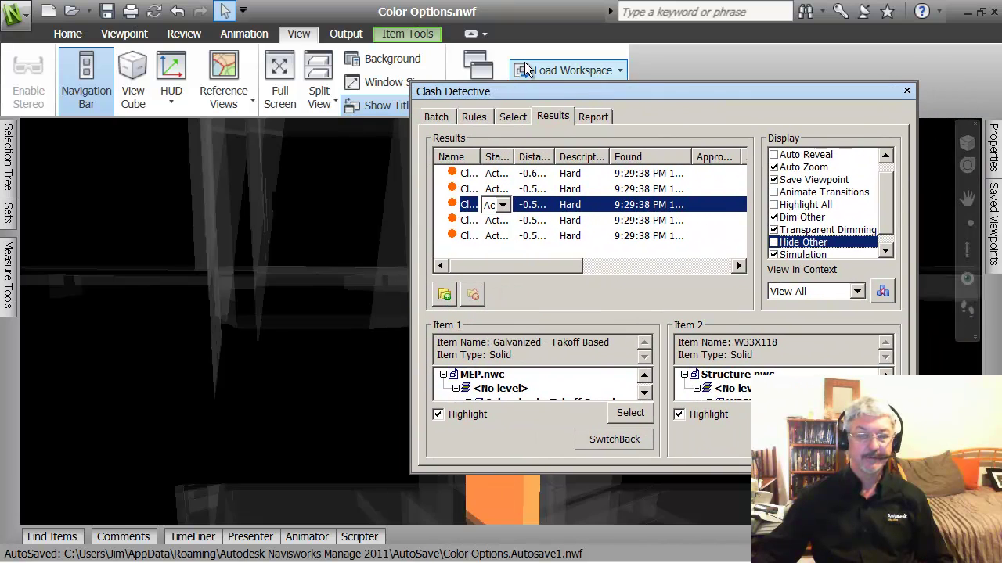
- Move the Clash Detective window aside to uncover the third clash in the model
drag(526, 92, 684, 88)
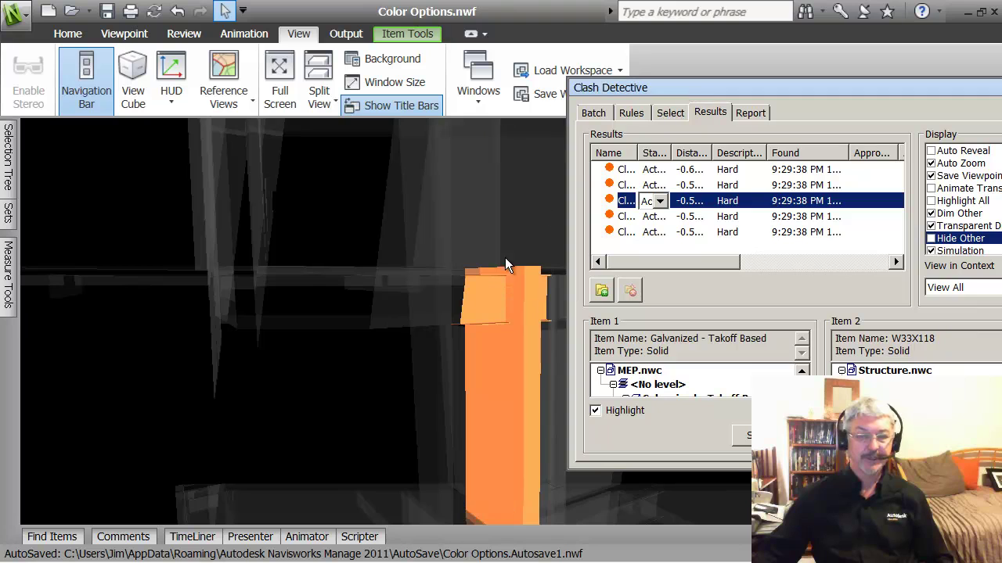